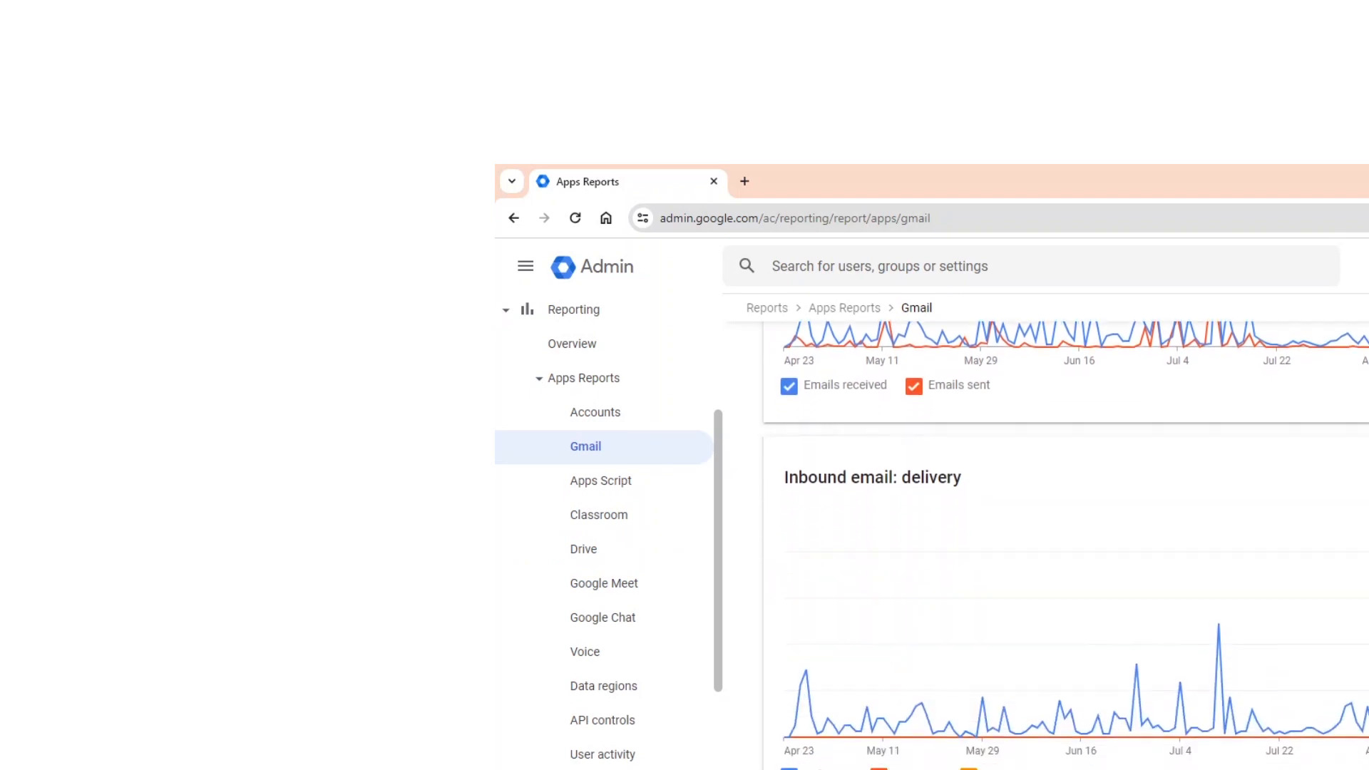
Step: Look through the Gmail apps report charts and download the Total emails data in Google Sheets format
{"action": "scroll", "coordinate": [1065, 544], "scroll_direction": "down", "scroll_amount": 8}
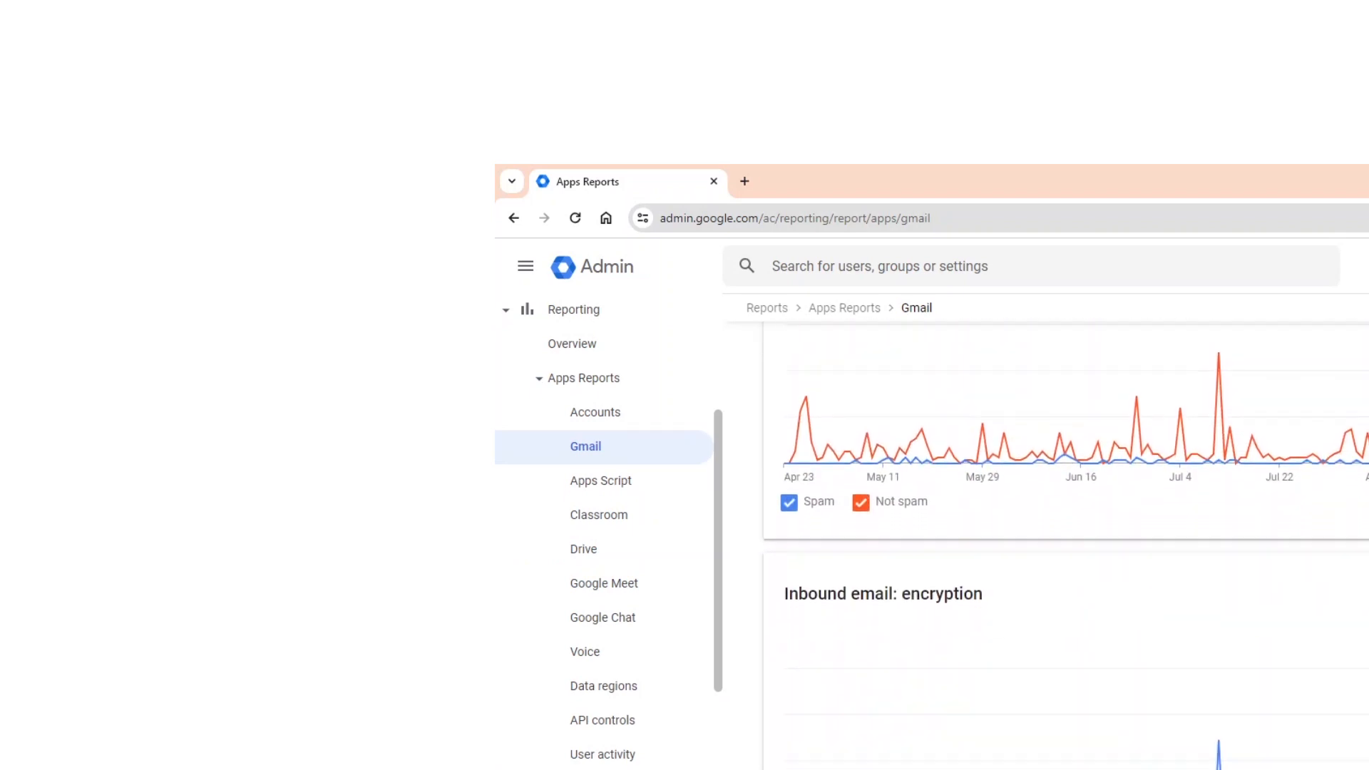
{"action": "scroll", "coordinate": [795, 451], "scroll_direction": "up", "scroll_amount": 5}
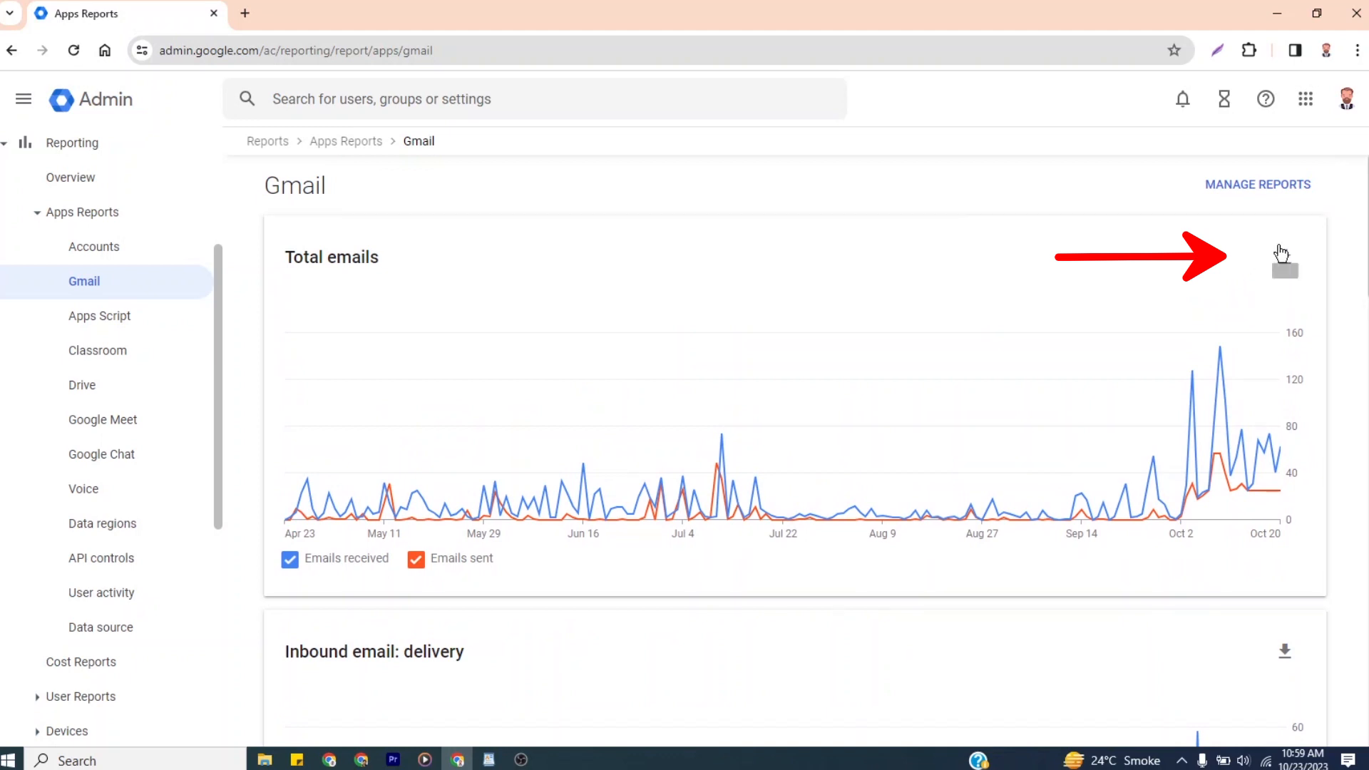
{"action": "left_click", "coordinate": [1286, 258]}
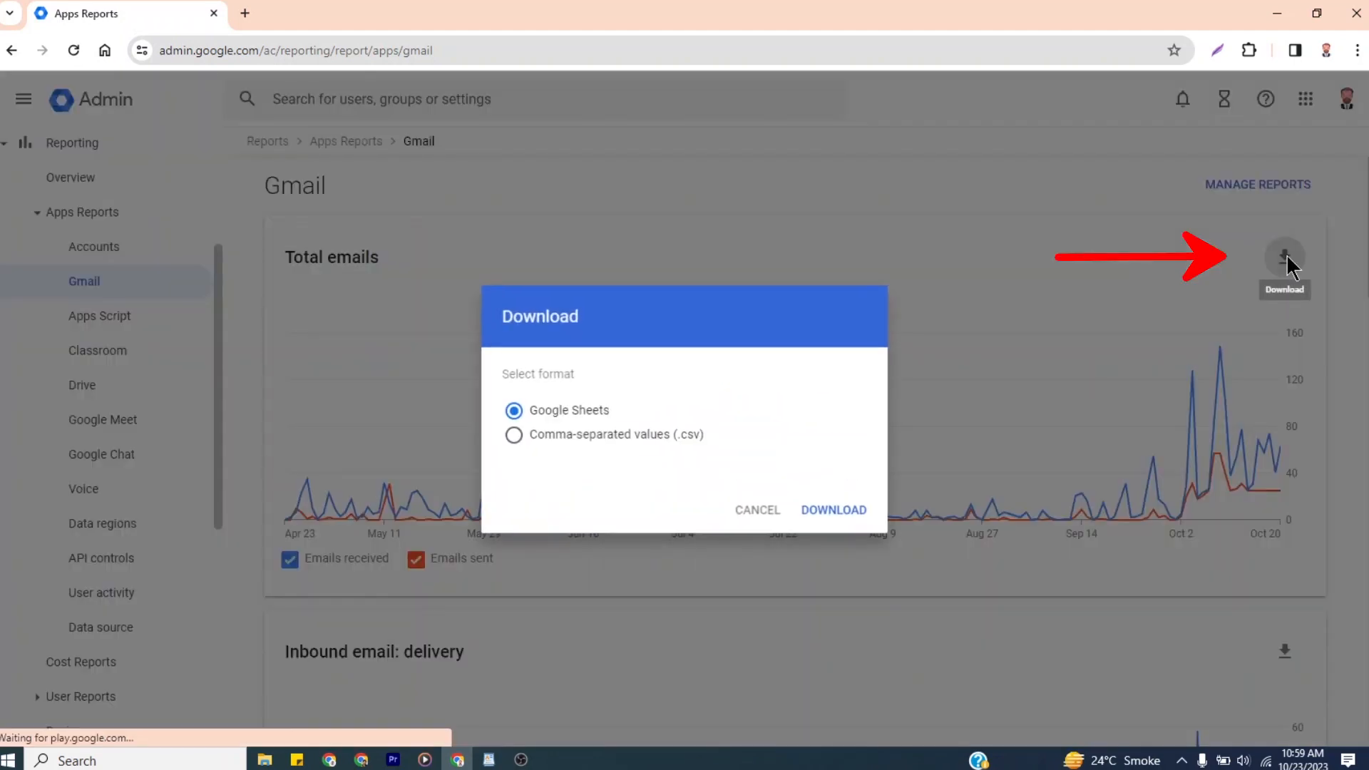
{"action": "left_click", "coordinate": [824, 521]}
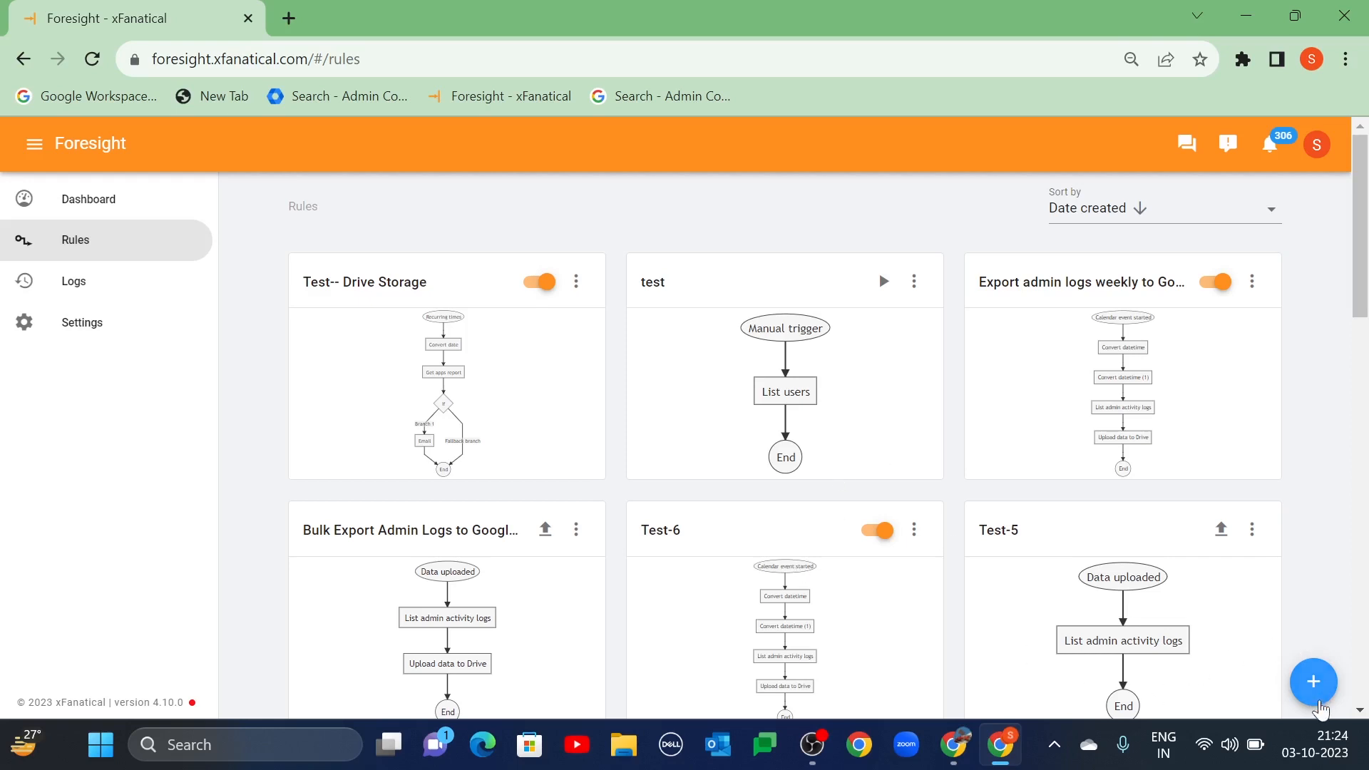
Step: In xFanatical Foresight, create a new rule and choose Recurring times as its trigger
{"action": "left_click", "coordinate": [1314, 682]}
{"action": "left_click", "coordinate": [1311, 681]}
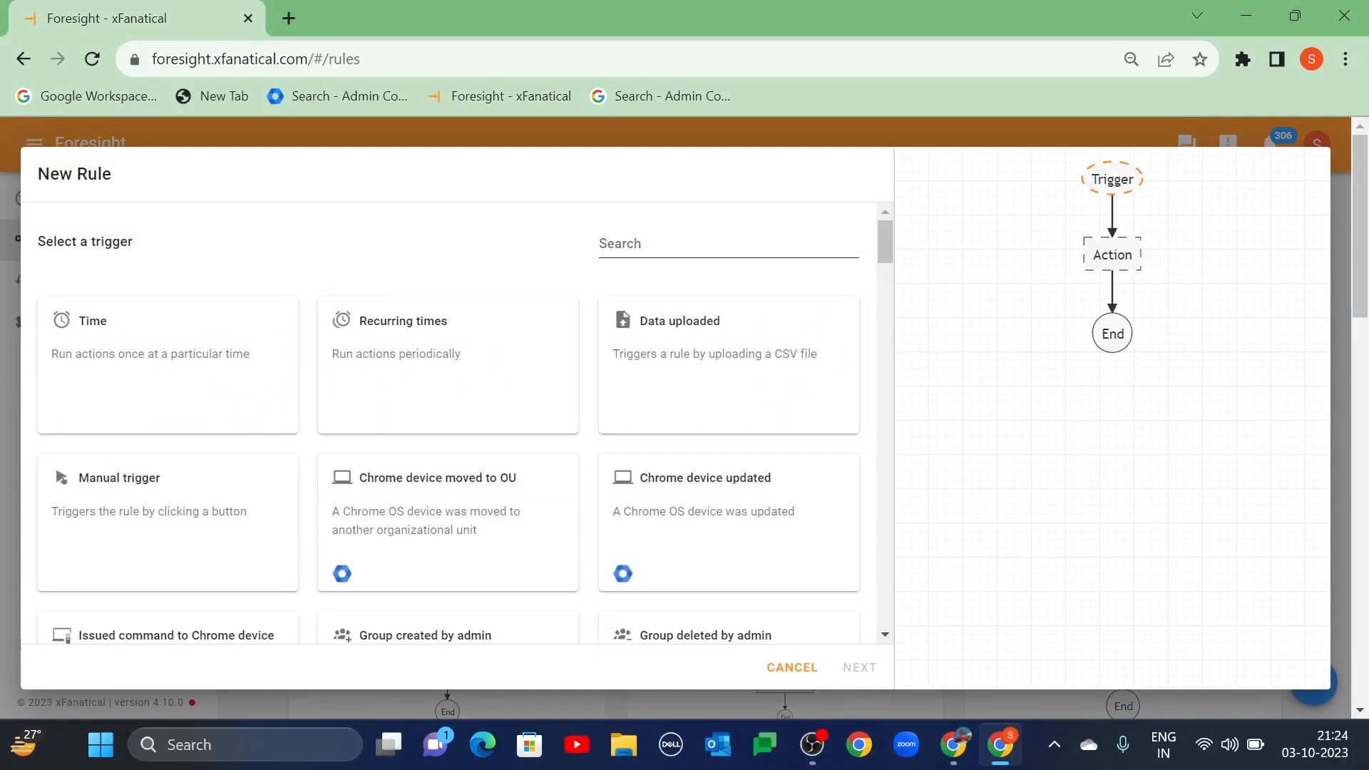
{"action": "left_click", "coordinate": [729, 244]}
{"action": "type", "text": "Rec"}
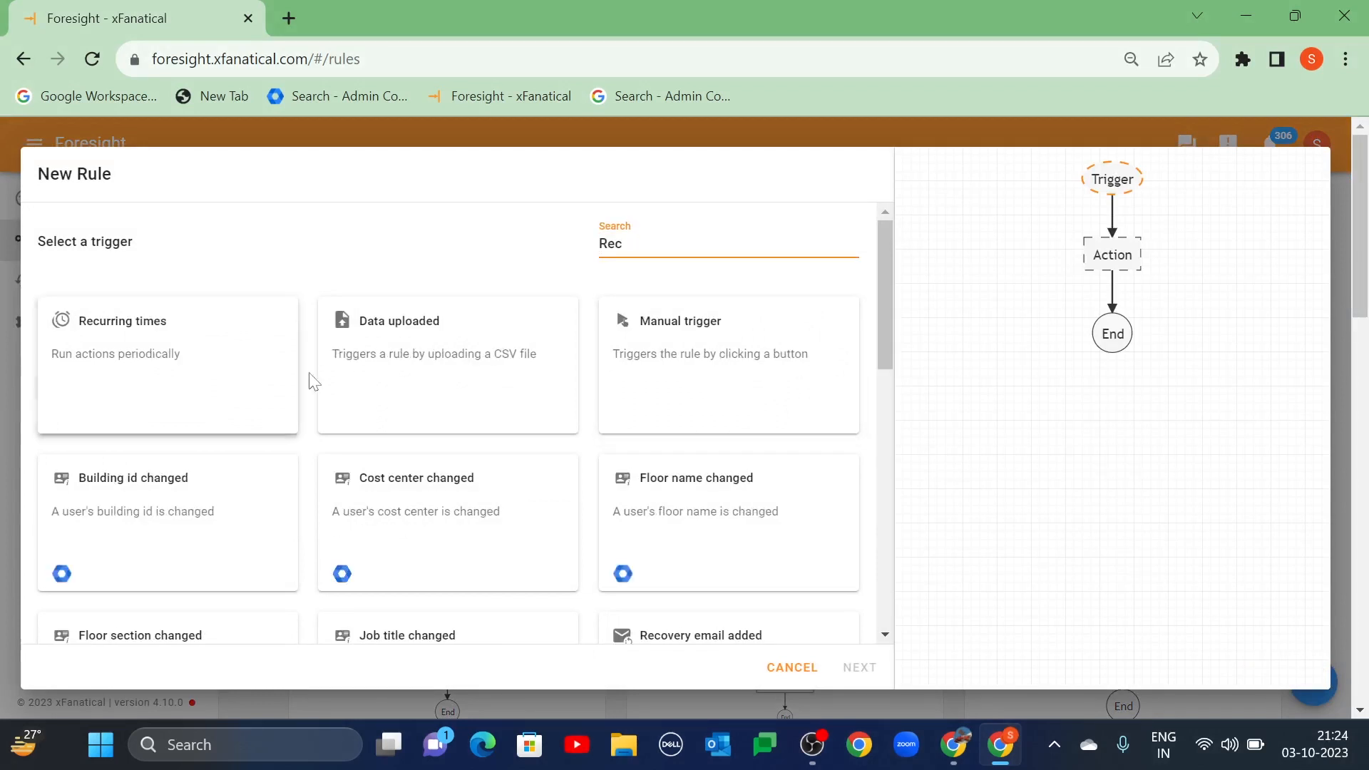
{"action": "left_click", "coordinate": [198, 376]}
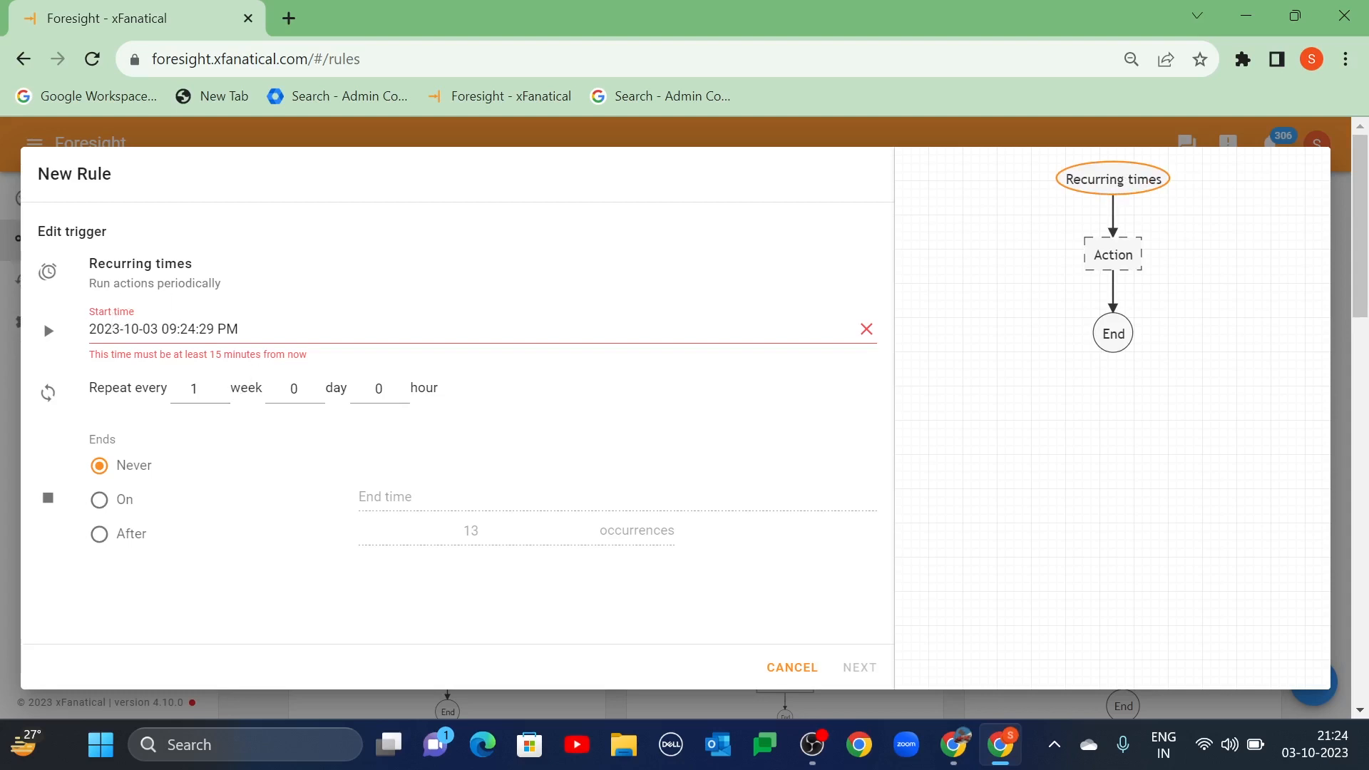
Step: Set the trigger's start time to October 3, 2023 at 9:40 PM
{"action": "left_click", "coordinate": [213, 329]}
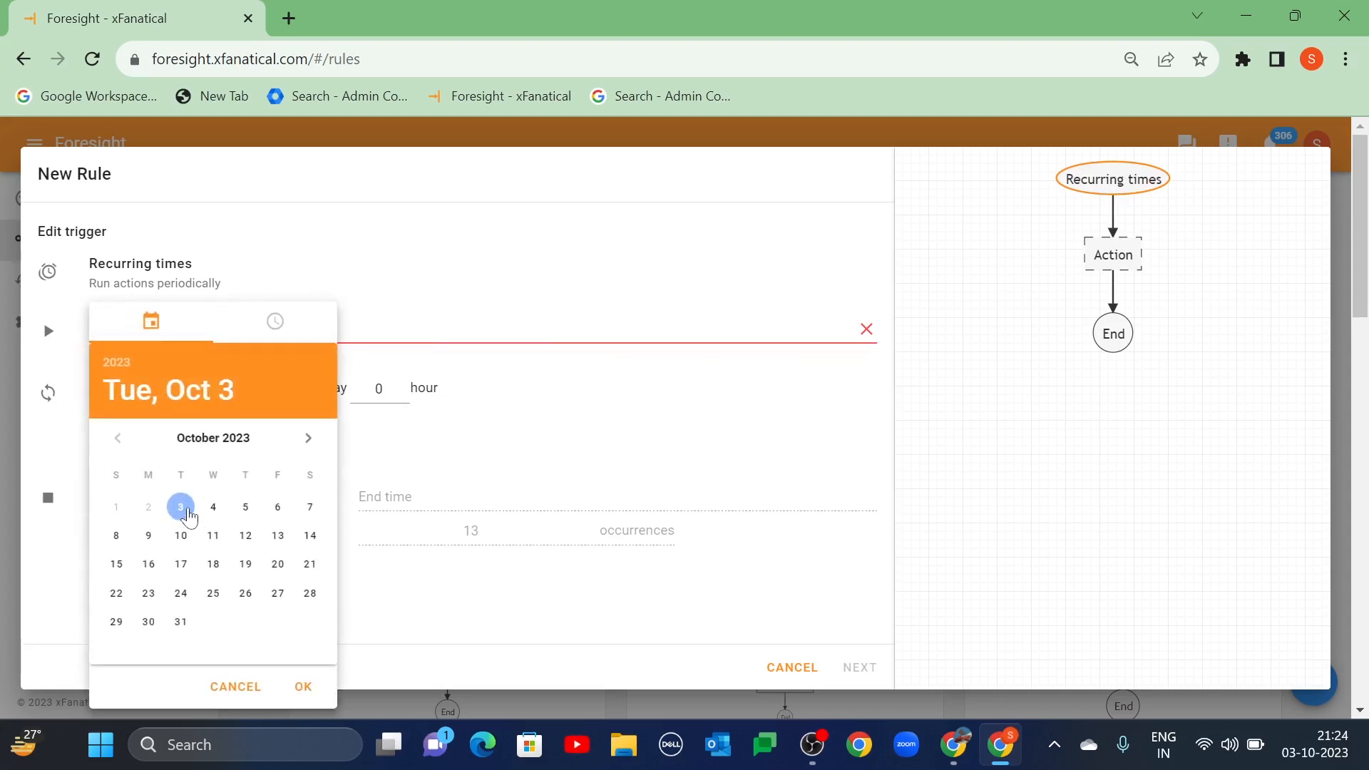
{"action": "left_click", "coordinate": [183, 508]}
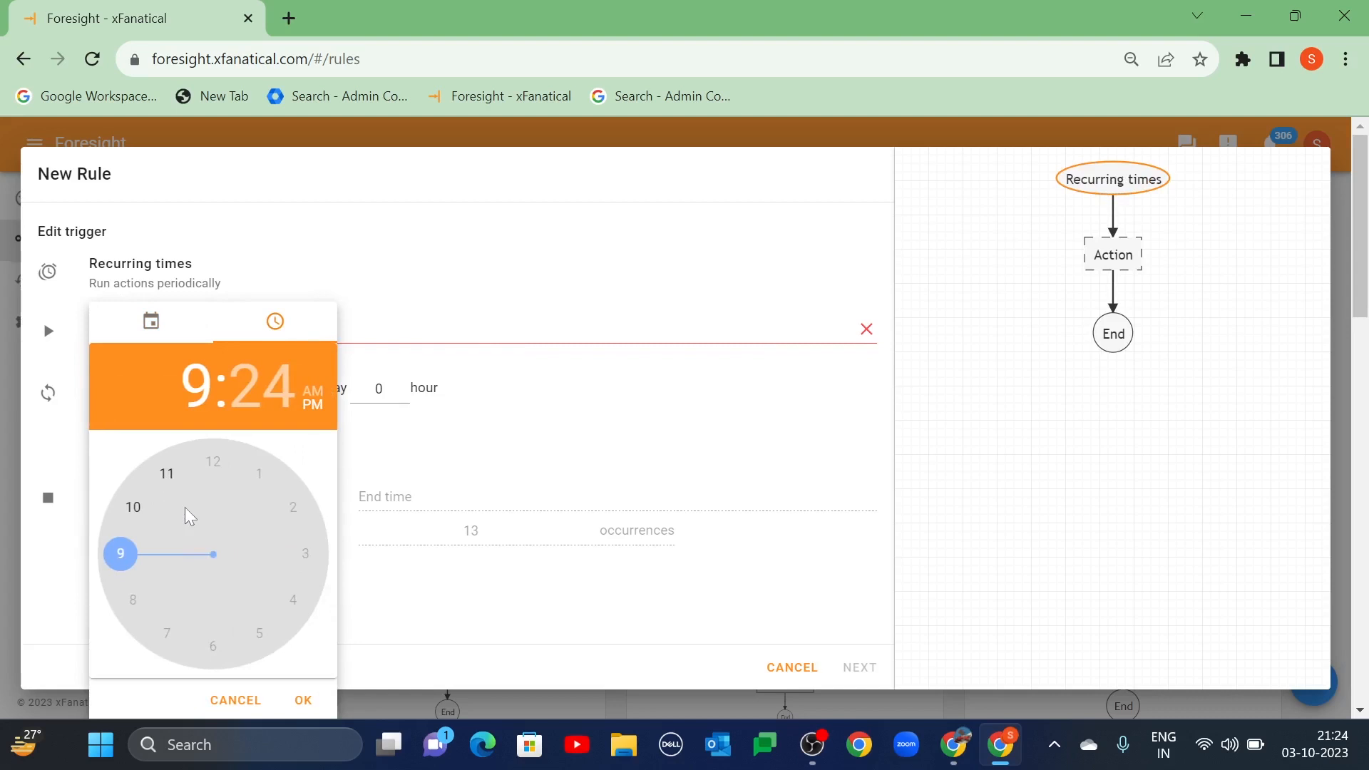
{"action": "left_click", "coordinate": [121, 555]}
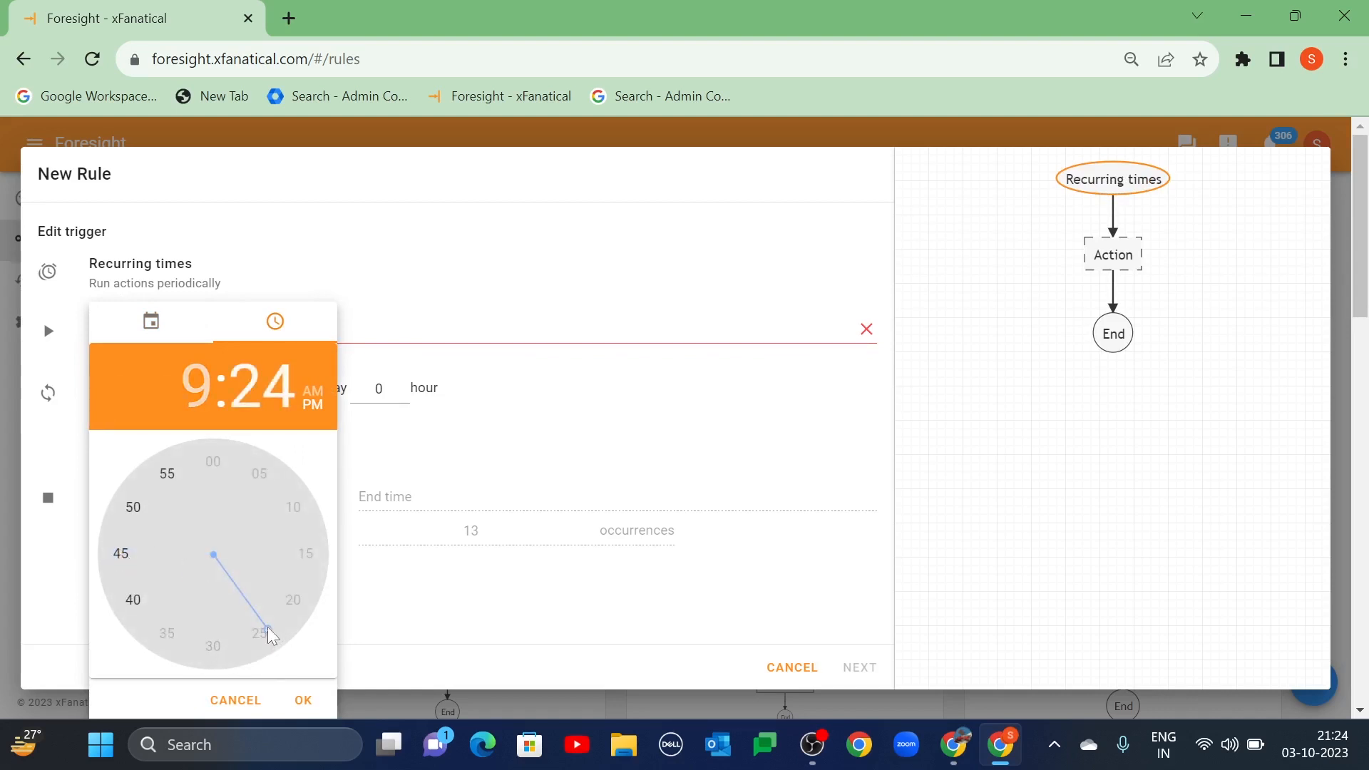
{"action": "left_click", "coordinate": [133, 597]}
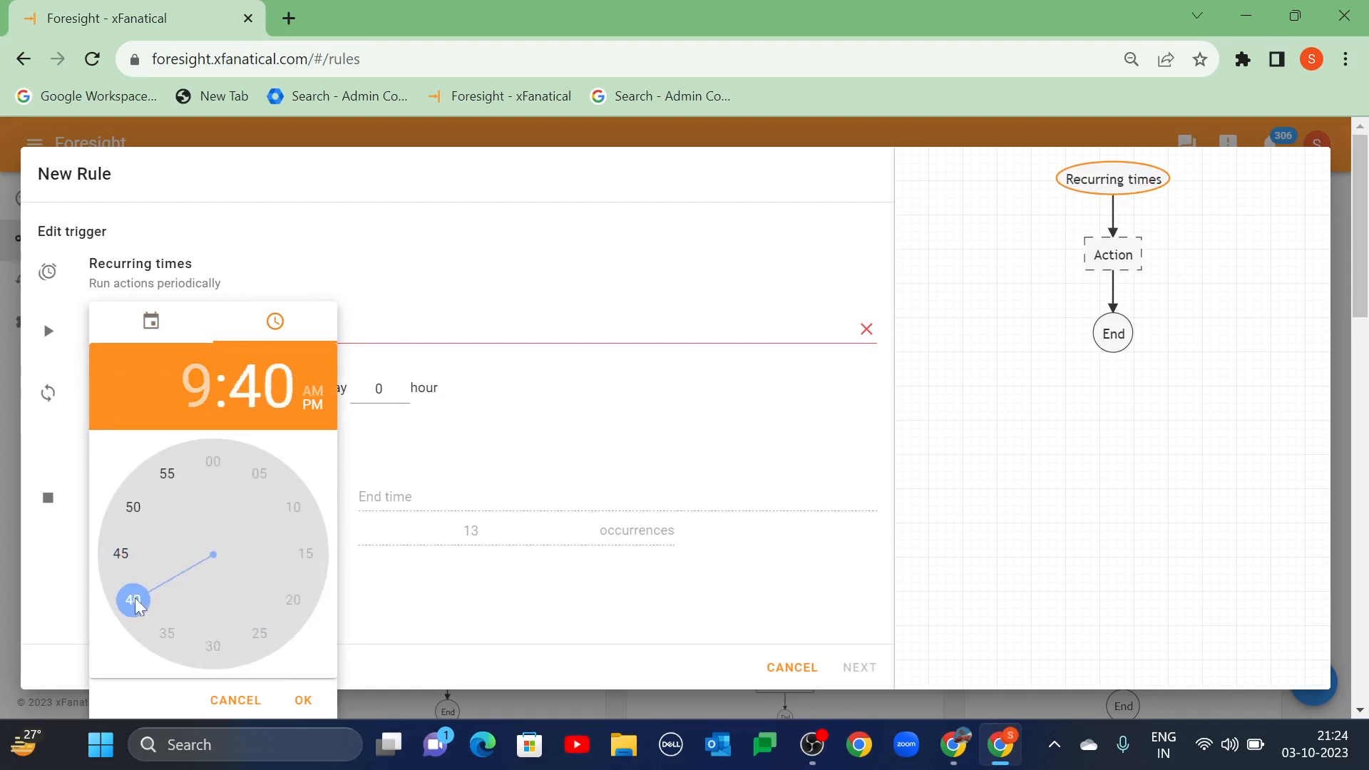
{"action": "left_click", "coordinate": [303, 701]}
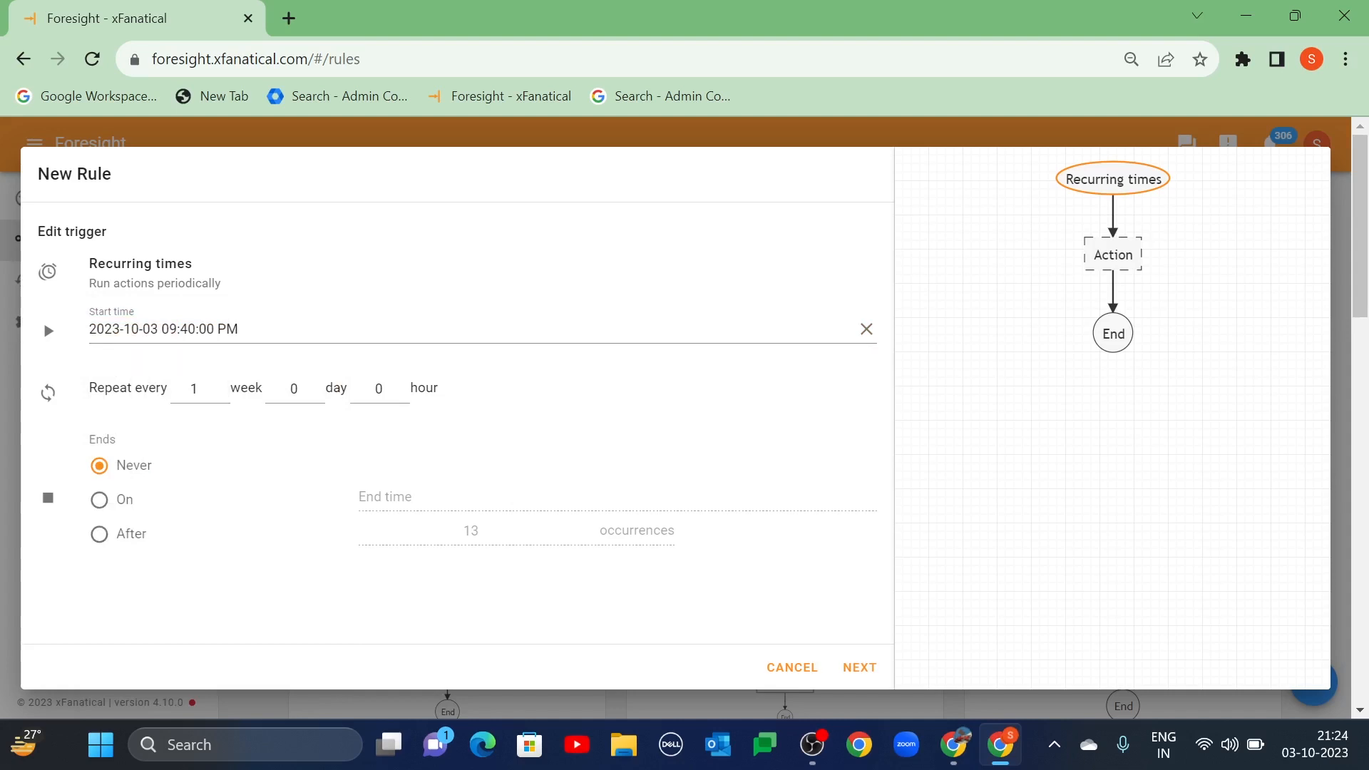
Step: Set the trigger to repeat every 0 weeks, 0 days and 1 hour, and proceed to choosing an action
{"action": "left_click", "coordinate": [226, 401]}
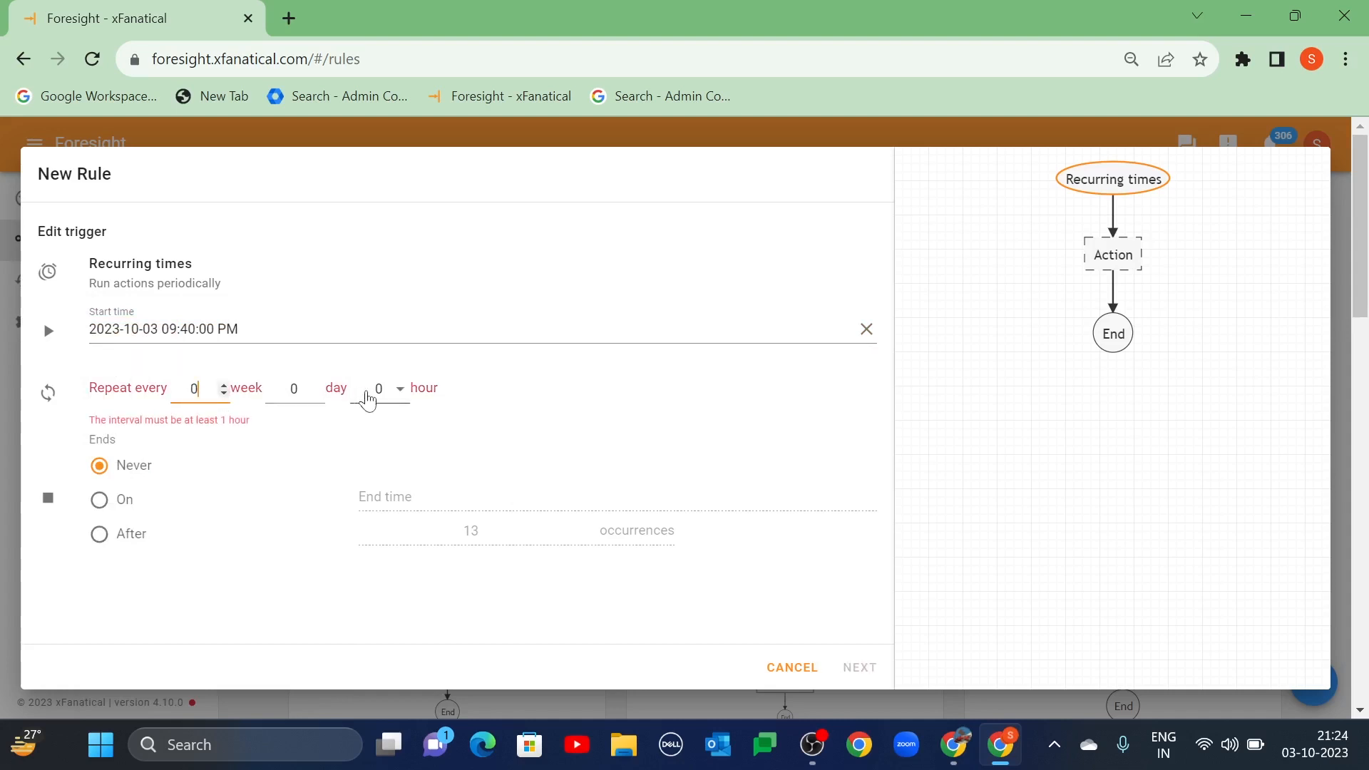
{"action": "left_click", "coordinate": [403, 395]}
{"action": "left_click", "coordinate": [368, 445]}
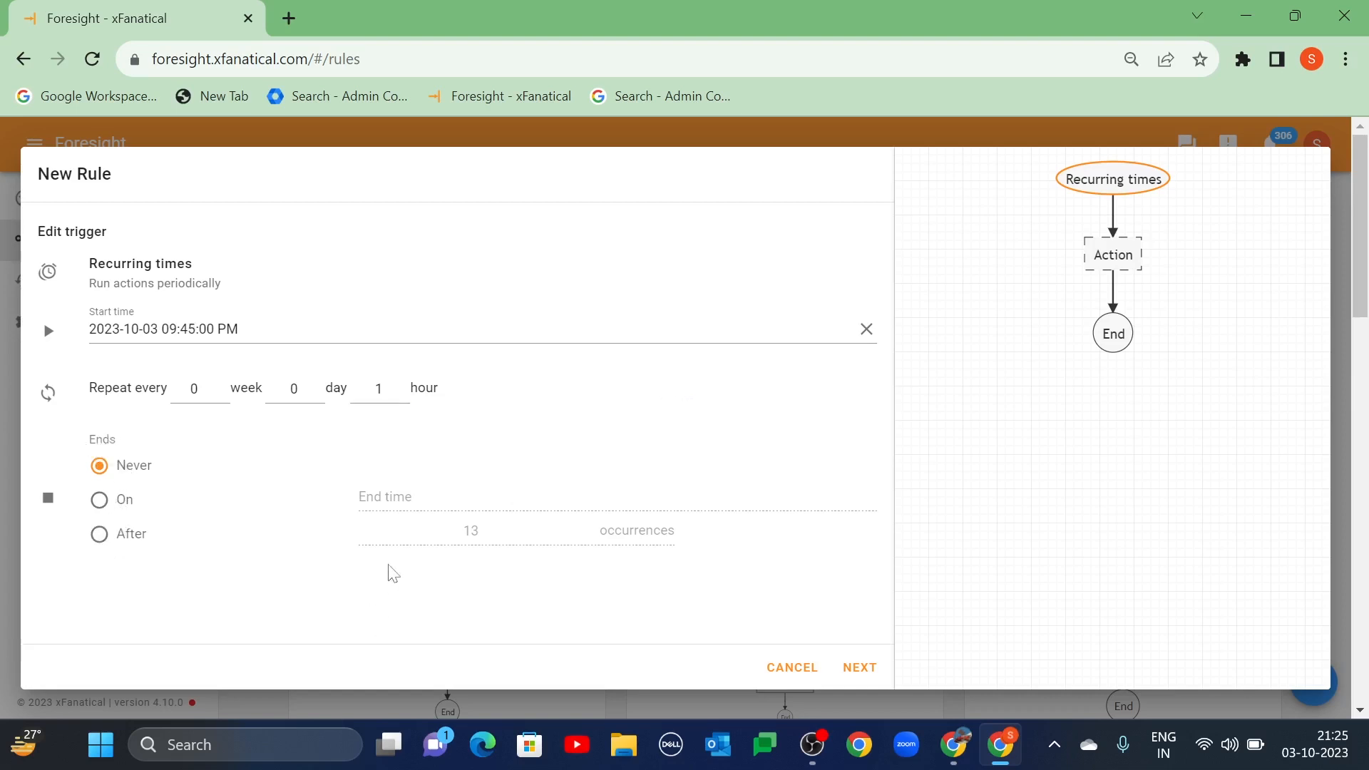
{"action": "left_click", "coordinate": [878, 680]}
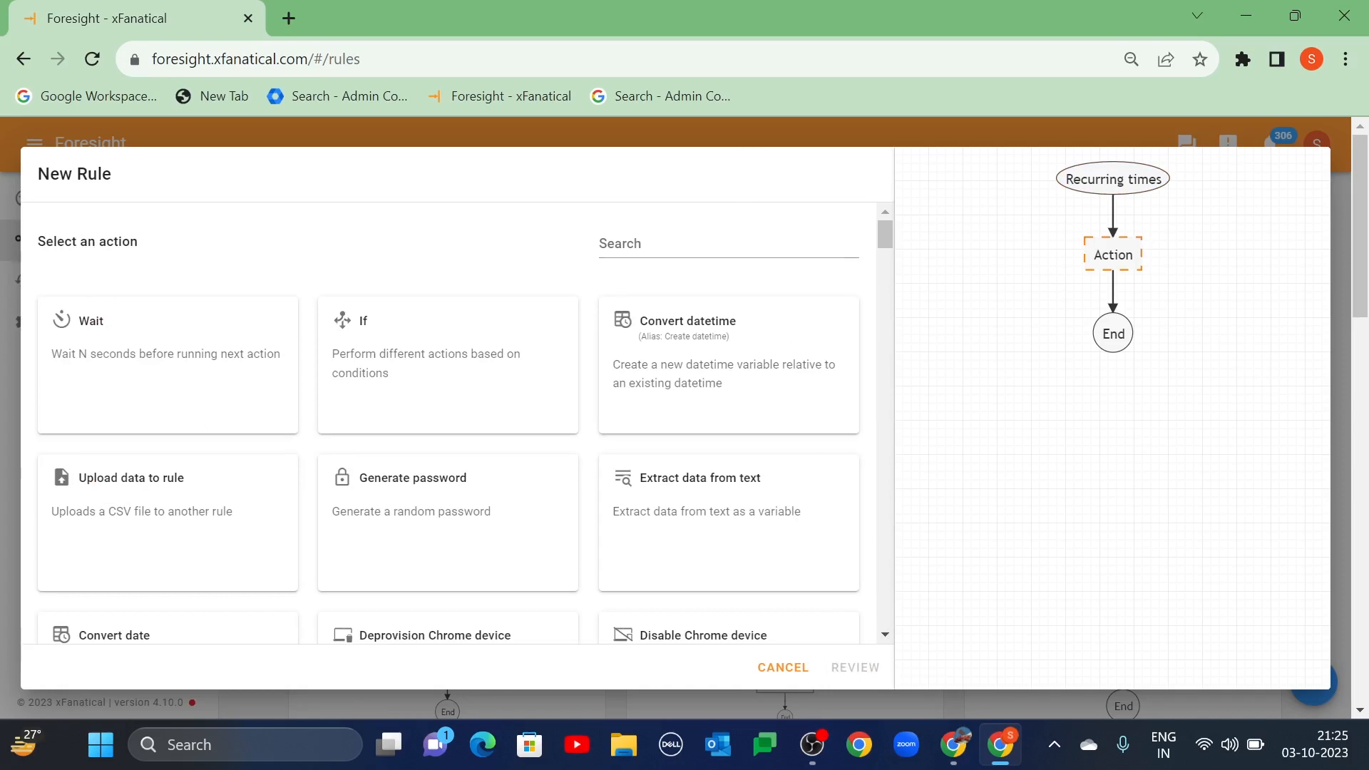
Step: Add a Convert date action with the global Current date as its source date
{"action": "left_click", "coordinate": [728, 244]}
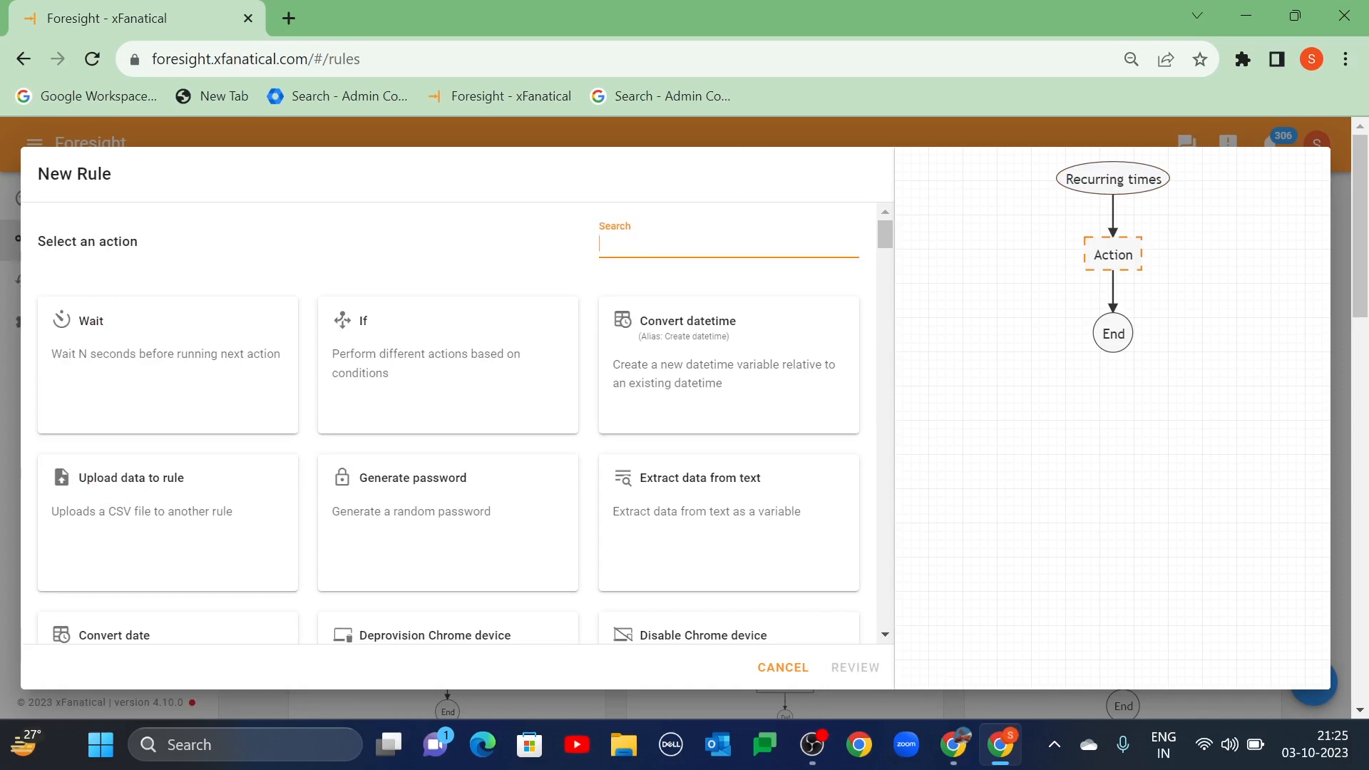
{"action": "type", "text": "Conver"}
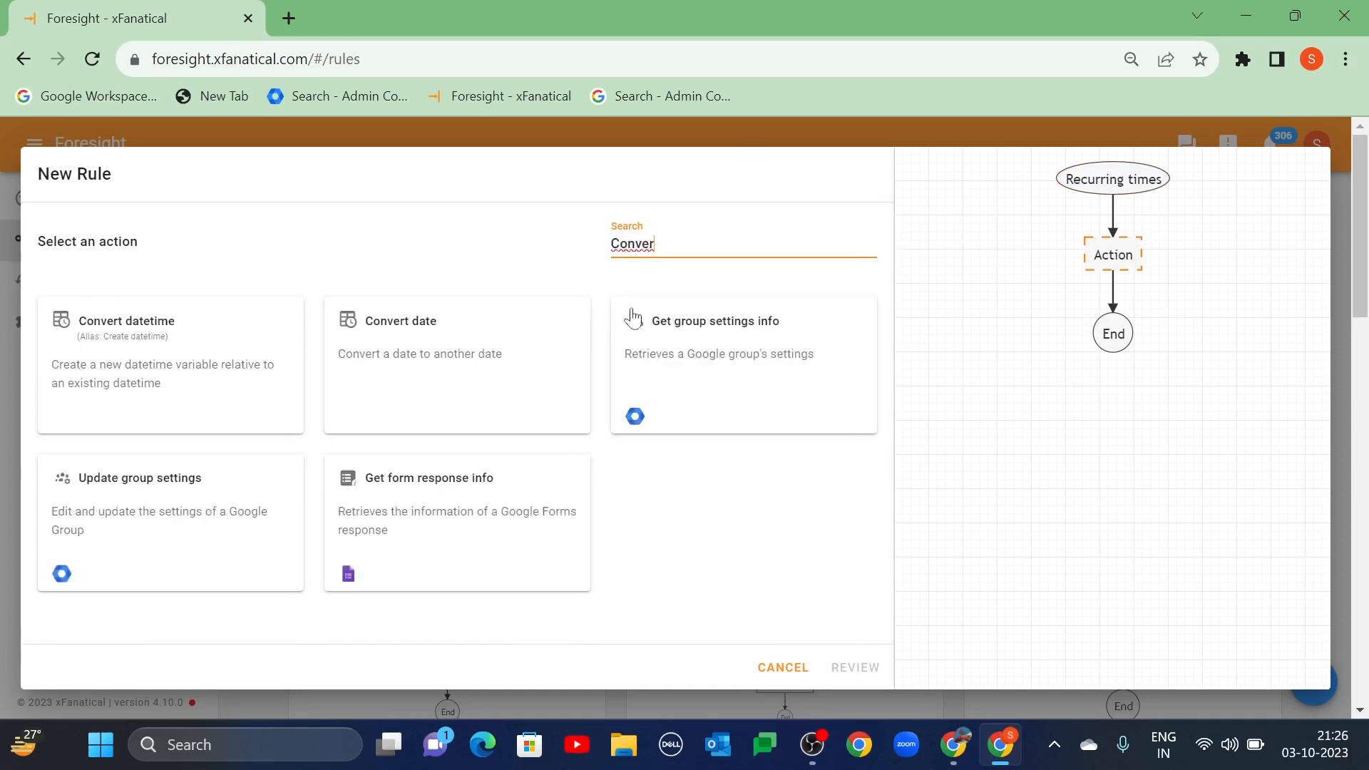
{"action": "left_click", "coordinate": [508, 349]}
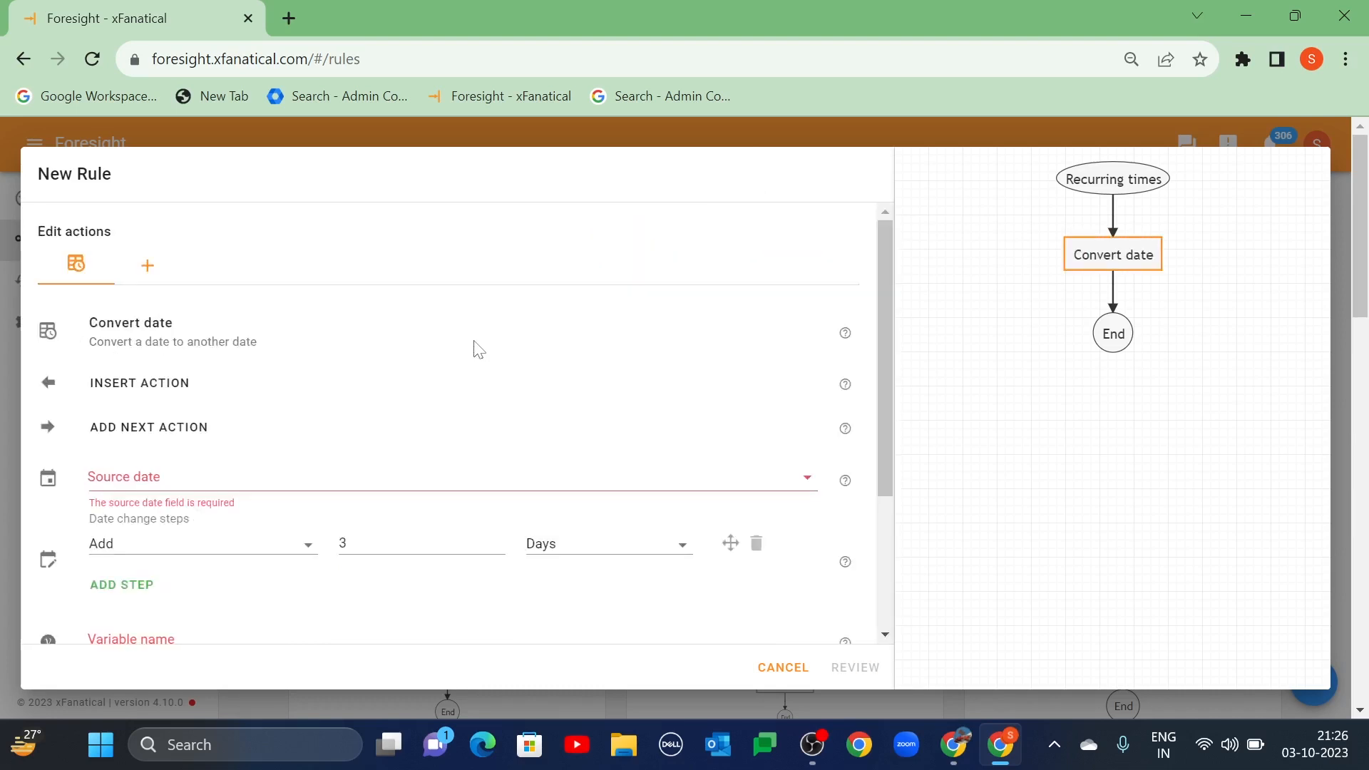
{"action": "scroll", "coordinate": [464, 413], "scroll_direction": "down", "scroll_amount": 3}
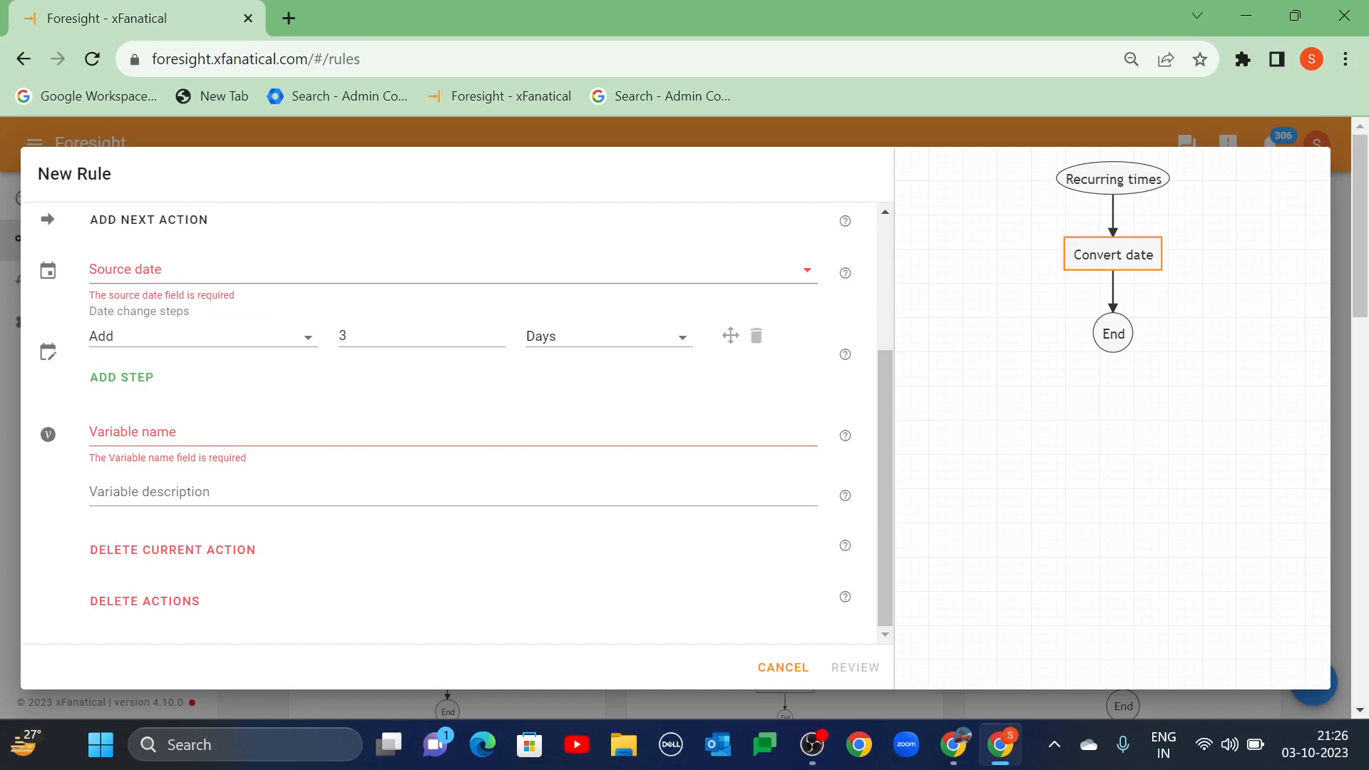
{"action": "left_click", "coordinate": [321, 271]}
{"action": "left_click", "coordinate": [335, 371]}
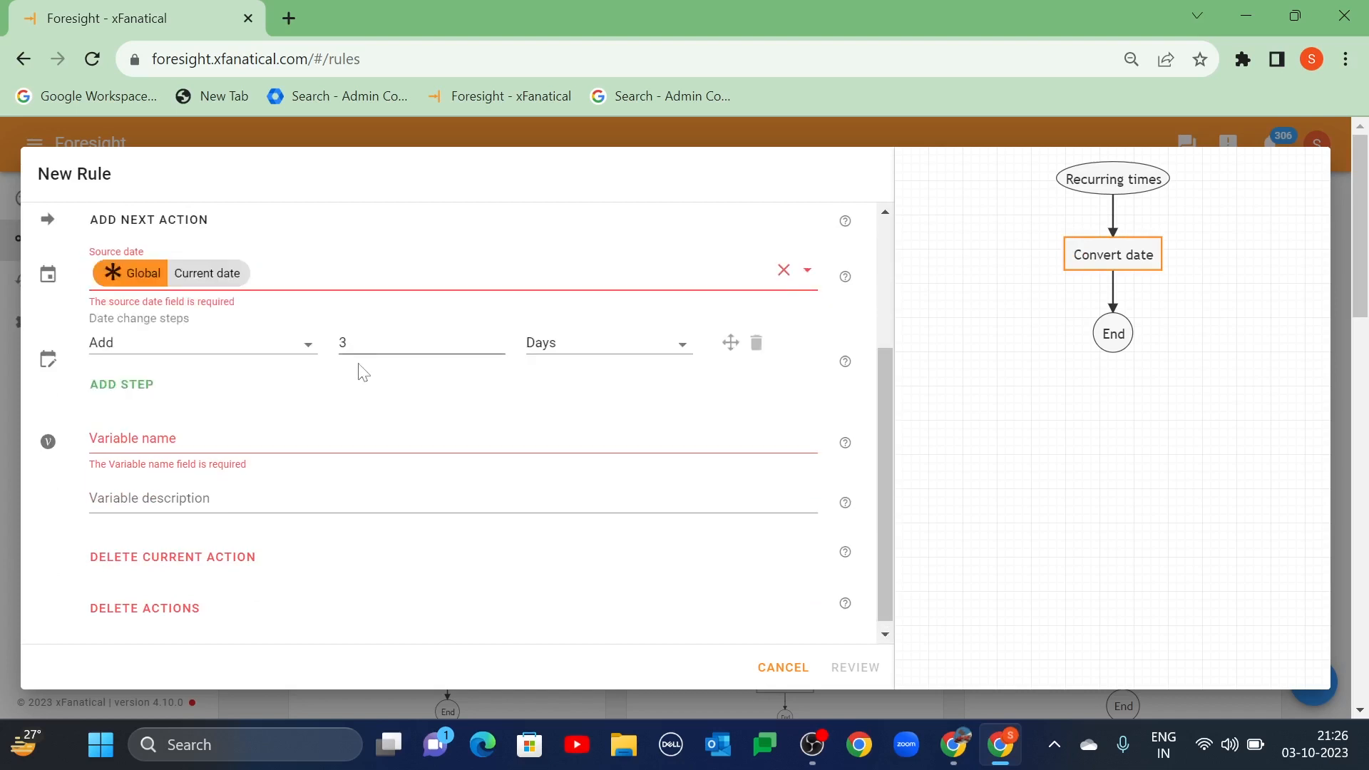
Step: Set the date change step to subtract 3 days and name the resulting variable Date
{"action": "left_click", "coordinate": [305, 349]}
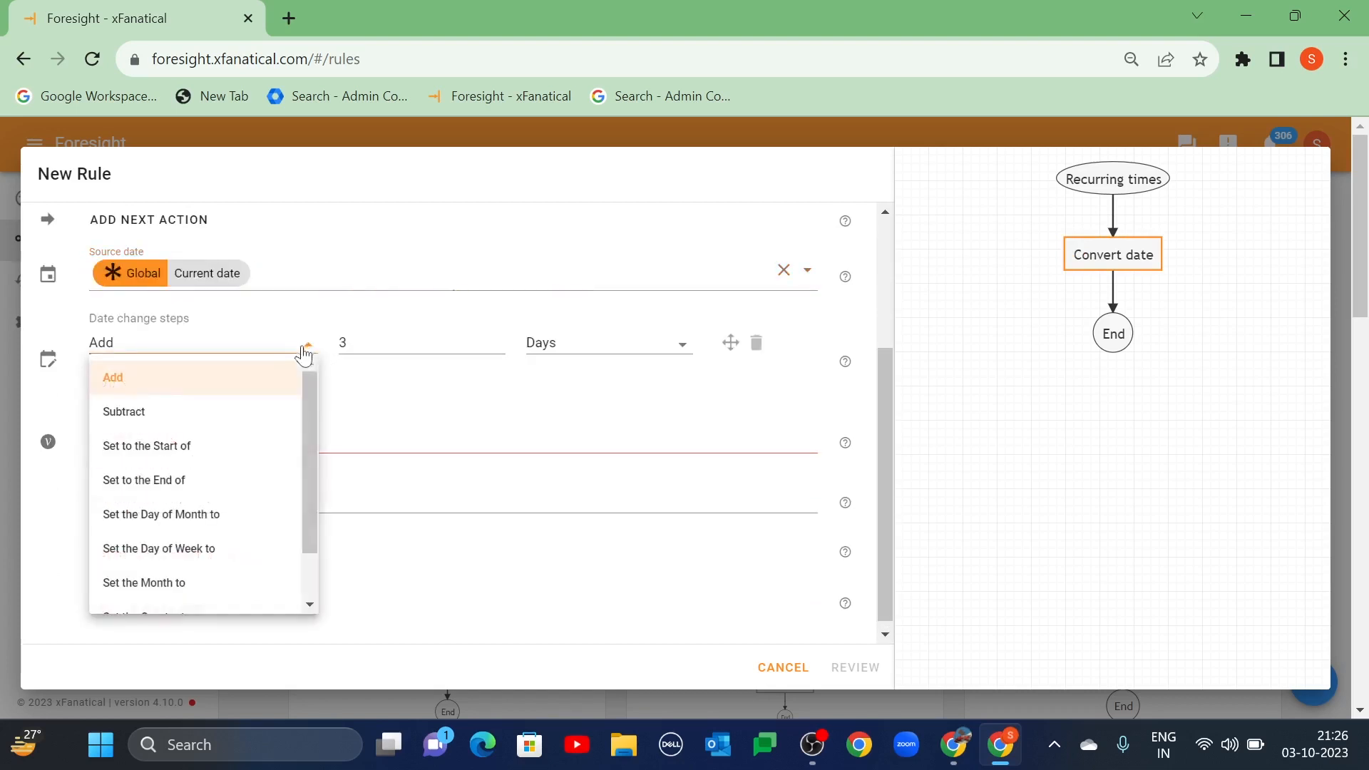
{"action": "left_click", "coordinate": [159, 421]}
{"action": "left_click", "coordinate": [499, 340]}
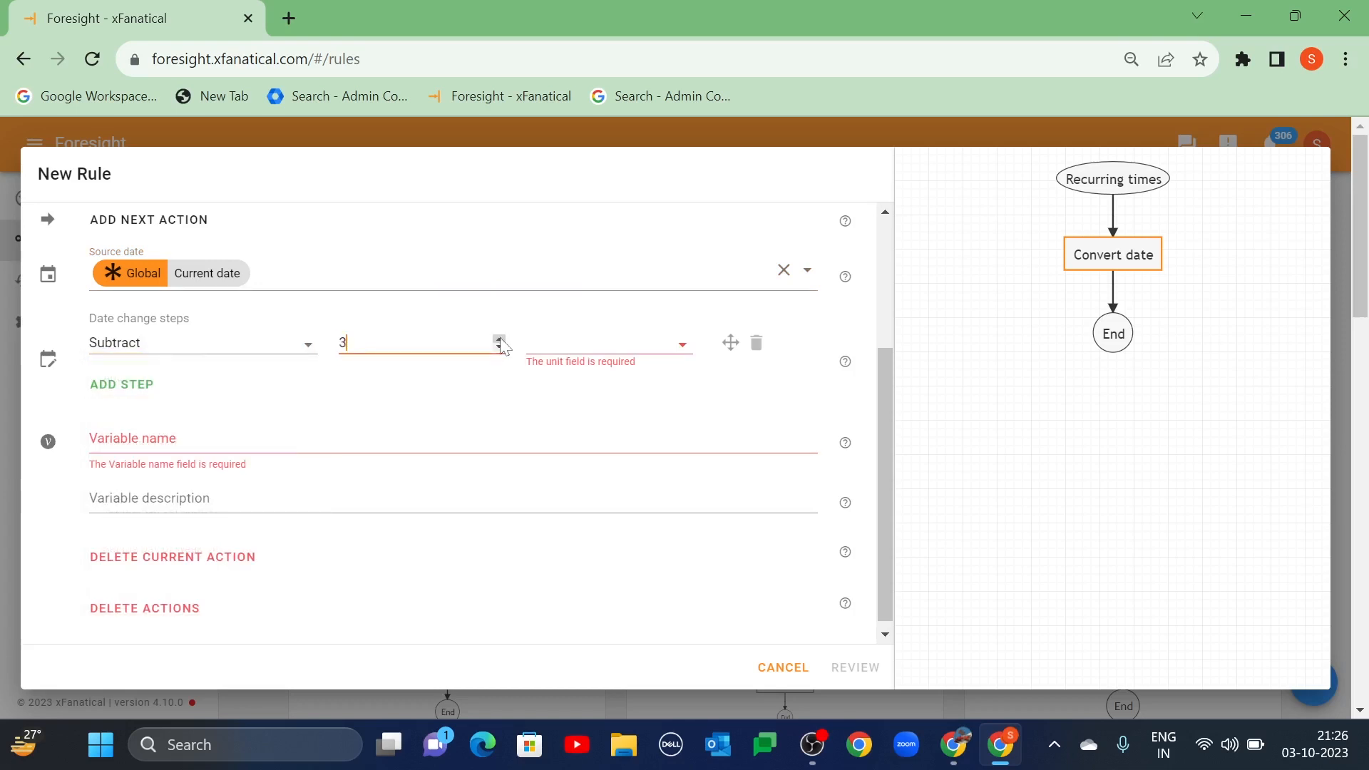
{"action": "left_click", "coordinate": [575, 345]}
{"action": "left_click", "coordinate": [563, 389]}
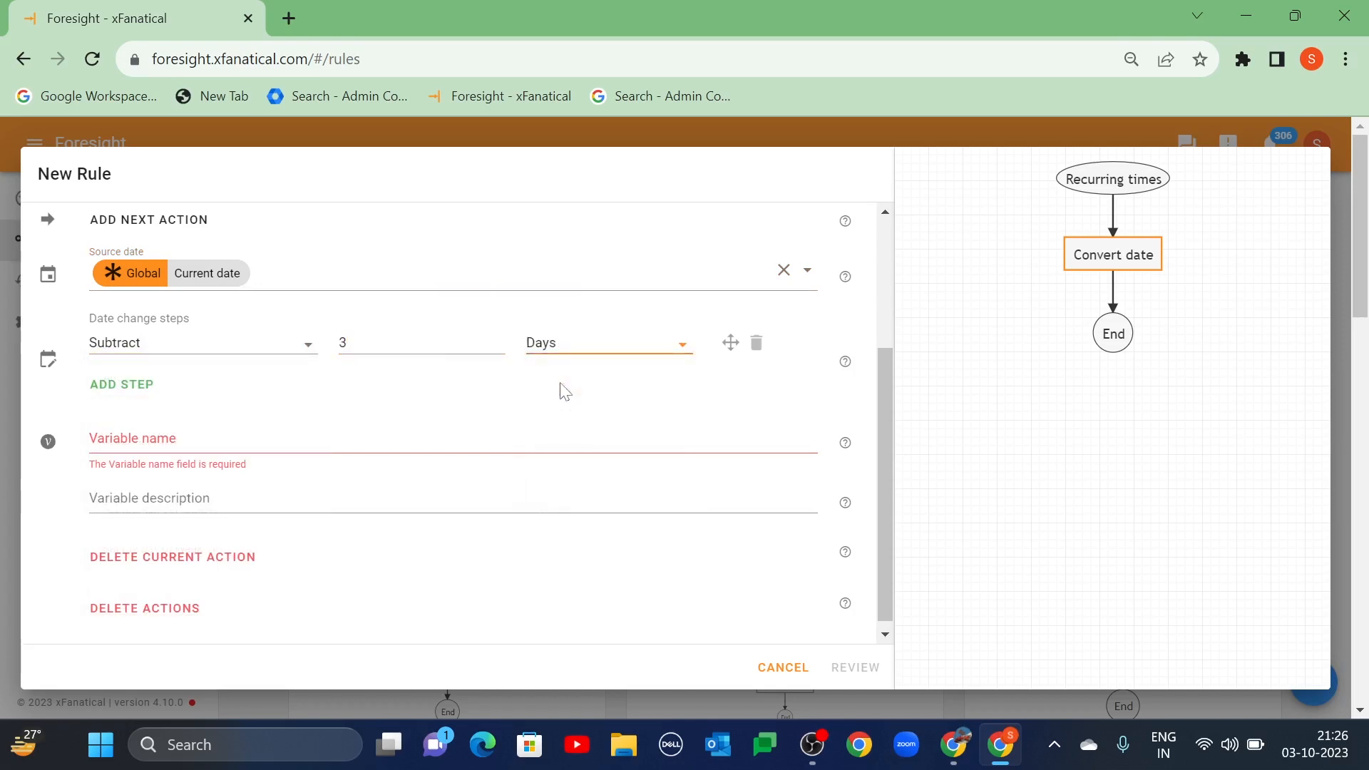
{"action": "left_click", "coordinate": [258, 448]}
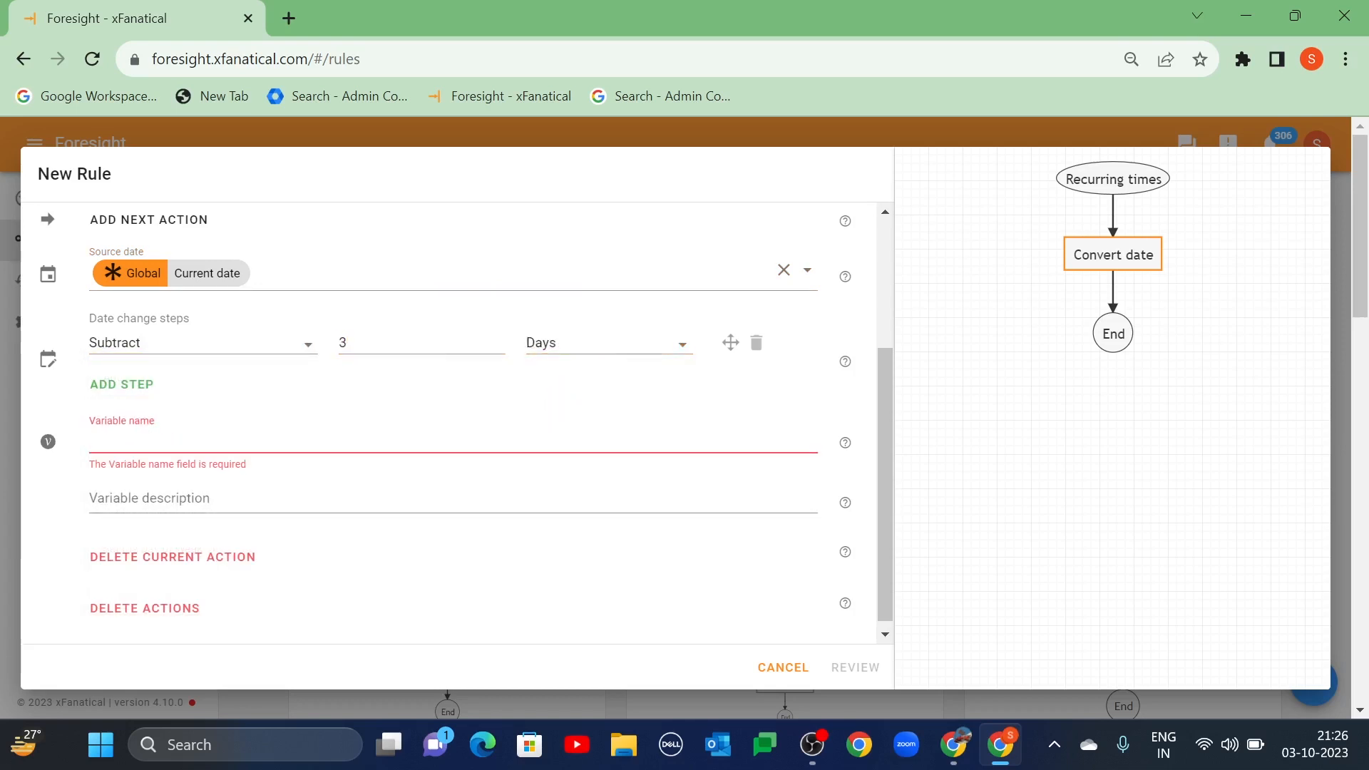
{"action": "type", "text": "Date"}
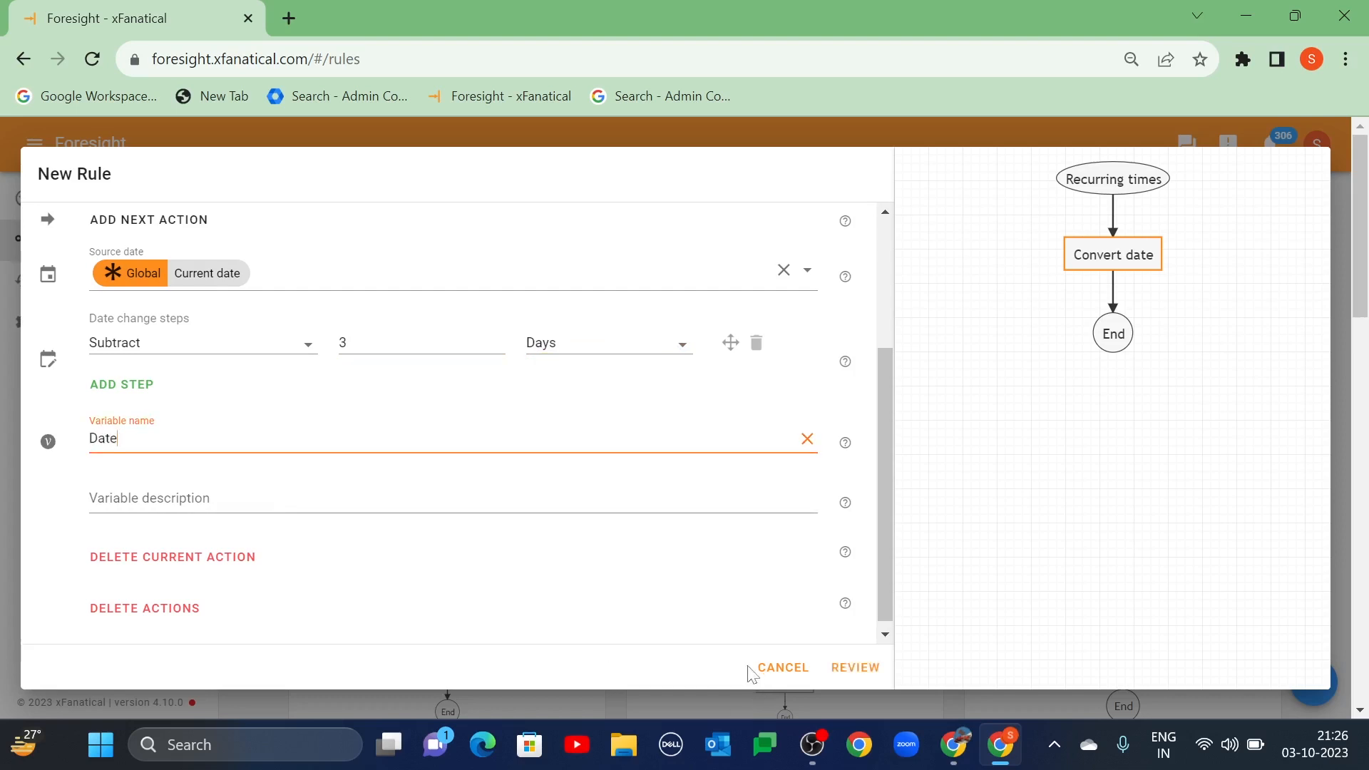
Step: Add a Get apps report action after Convert date, using the Date variable from Convert date as its date
{"action": "scroll", "coordinate": [428, 499], "scroll_direction": "up", "scroll_amount": 3}
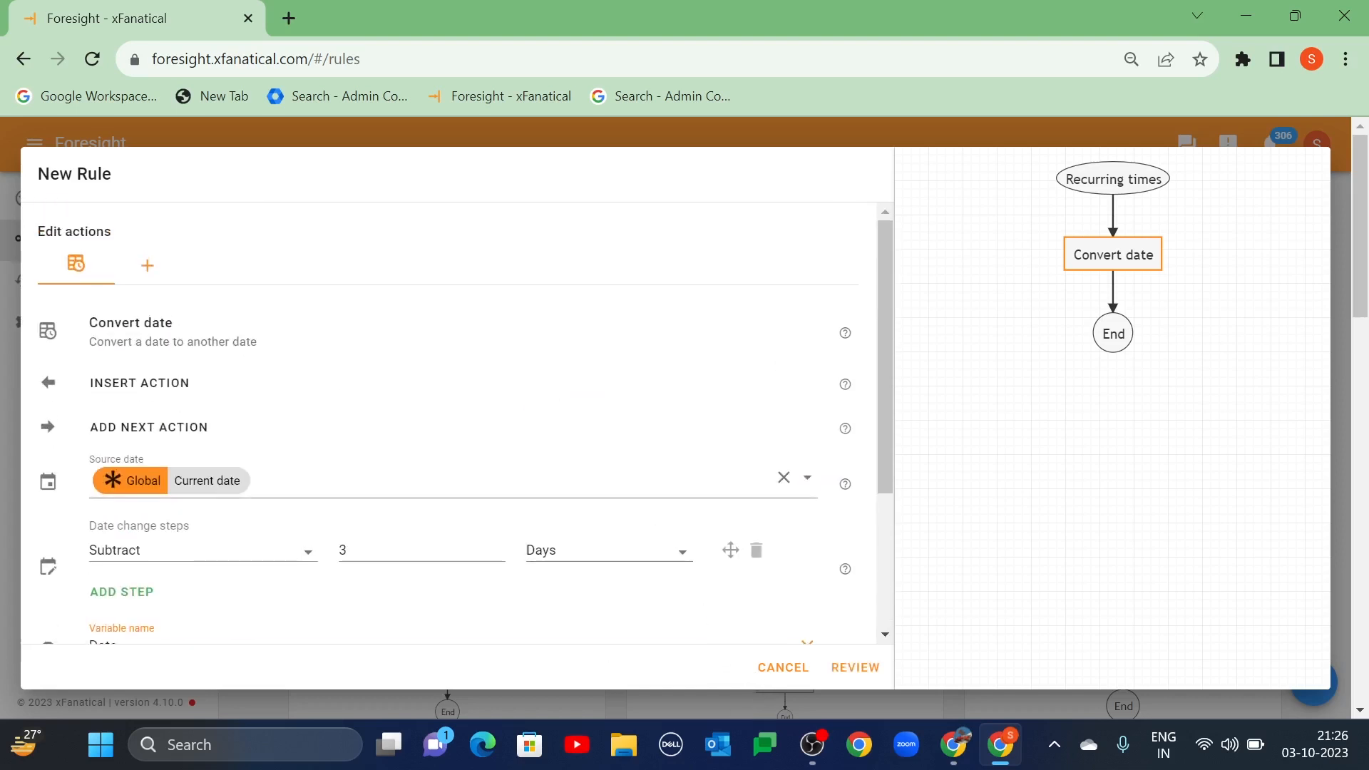
{"action": "left_click", "coordinate": [168, 442]}
{"action": "key", "text": "BackSpace"}
{"action": "key", "text": "BackSpace"}
{"action": "key", "text": "BackSpace"}
{"action": "key", "text": "BackSpace"}
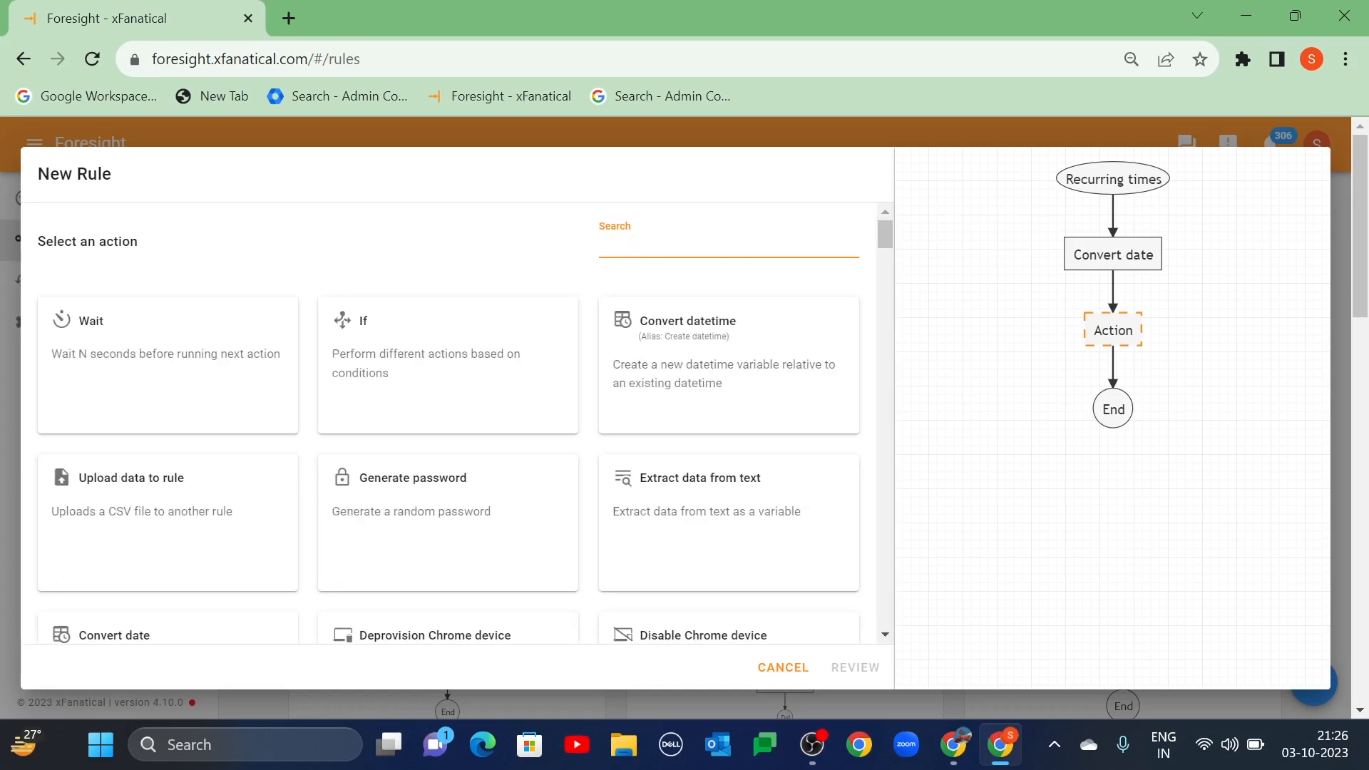
{"action": "type", "text": "Get"}
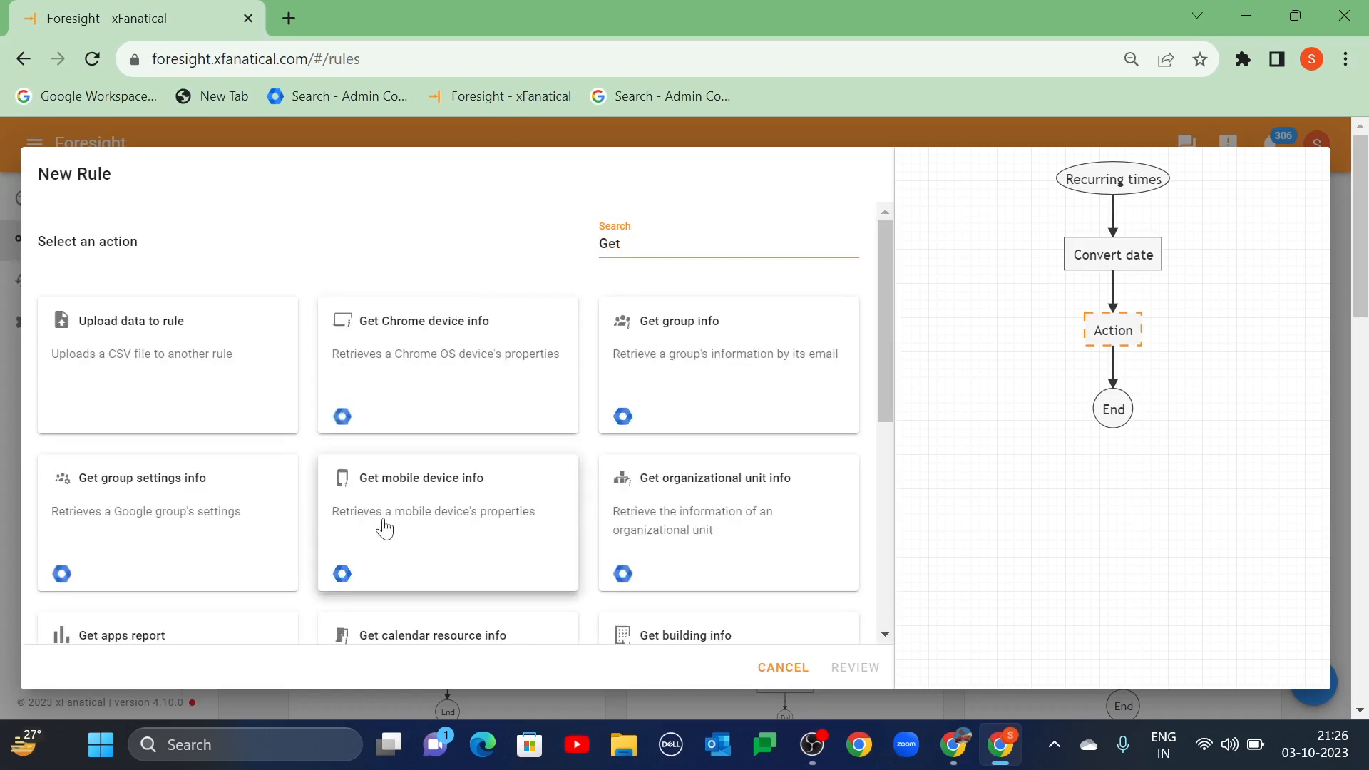
{"action": "scroll", "coordinate": [179, 506], "scroll_direction": "down", "scroll_amount": 1}
{"action": "left_click", "coordinate": [154, 548]}
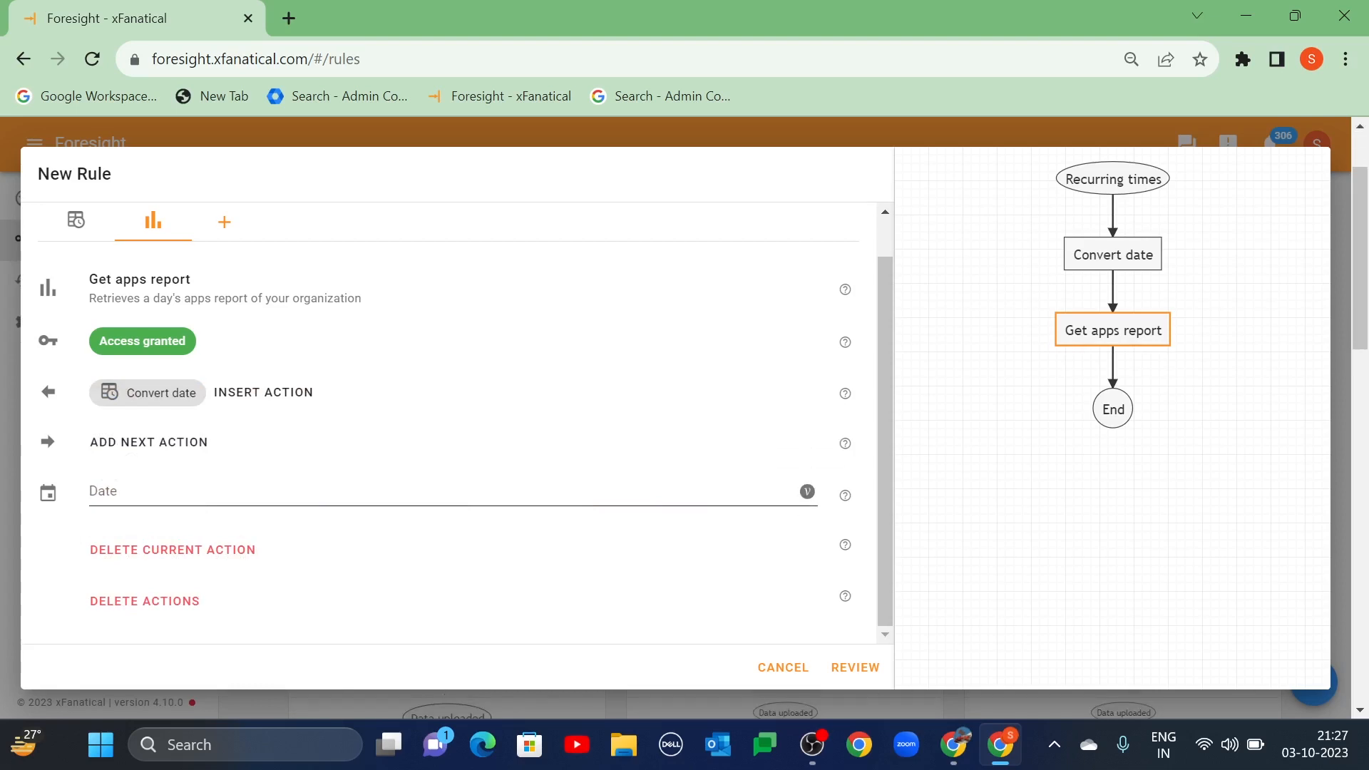
{"action": "left_click", "coordinate": [808, 492]}
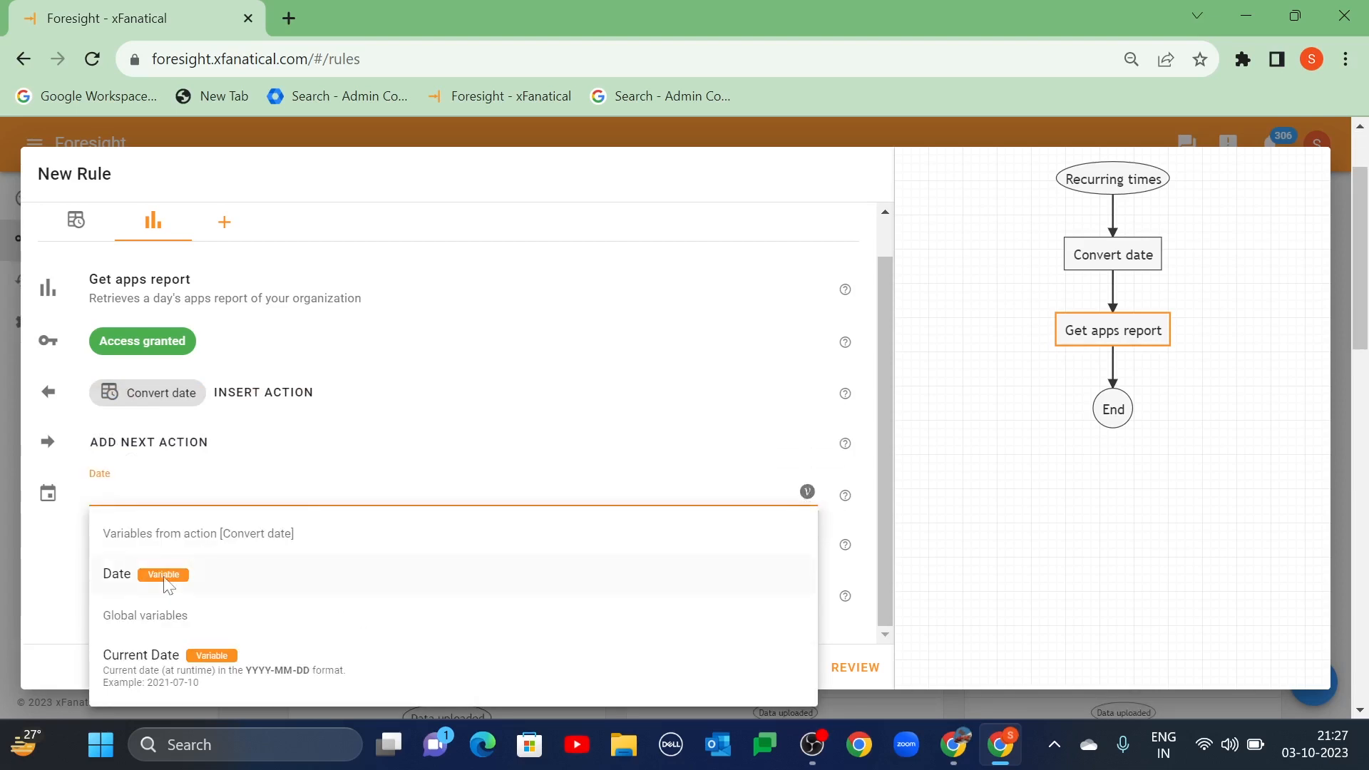
{"action": "left_click", "coordinate": [119, 583]}
Step: Add an If action after Get apps report
{"action": "scroll", "coordinate": [211, 504], "scroll_direction": "up", "scroll_amount": 1}
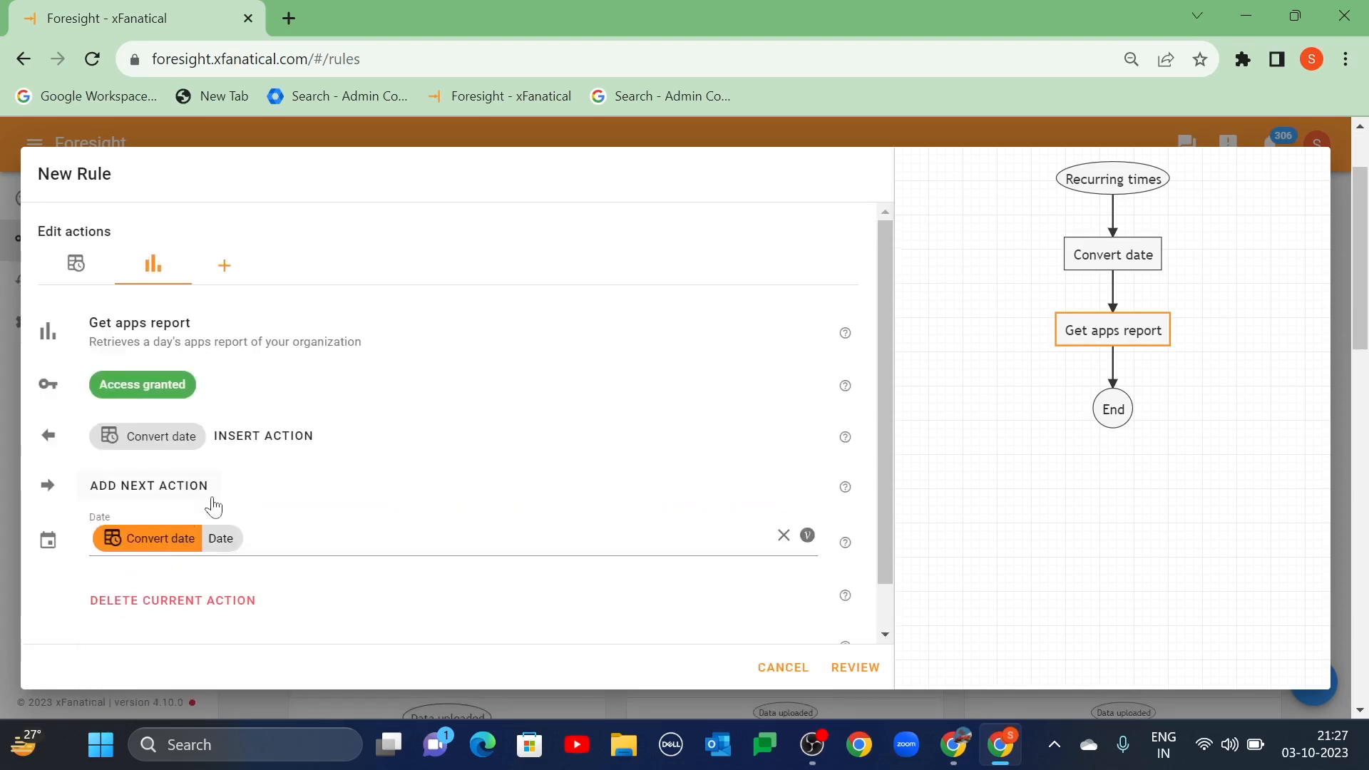
{"action": "left_click", "coordinate": [187, 487]}
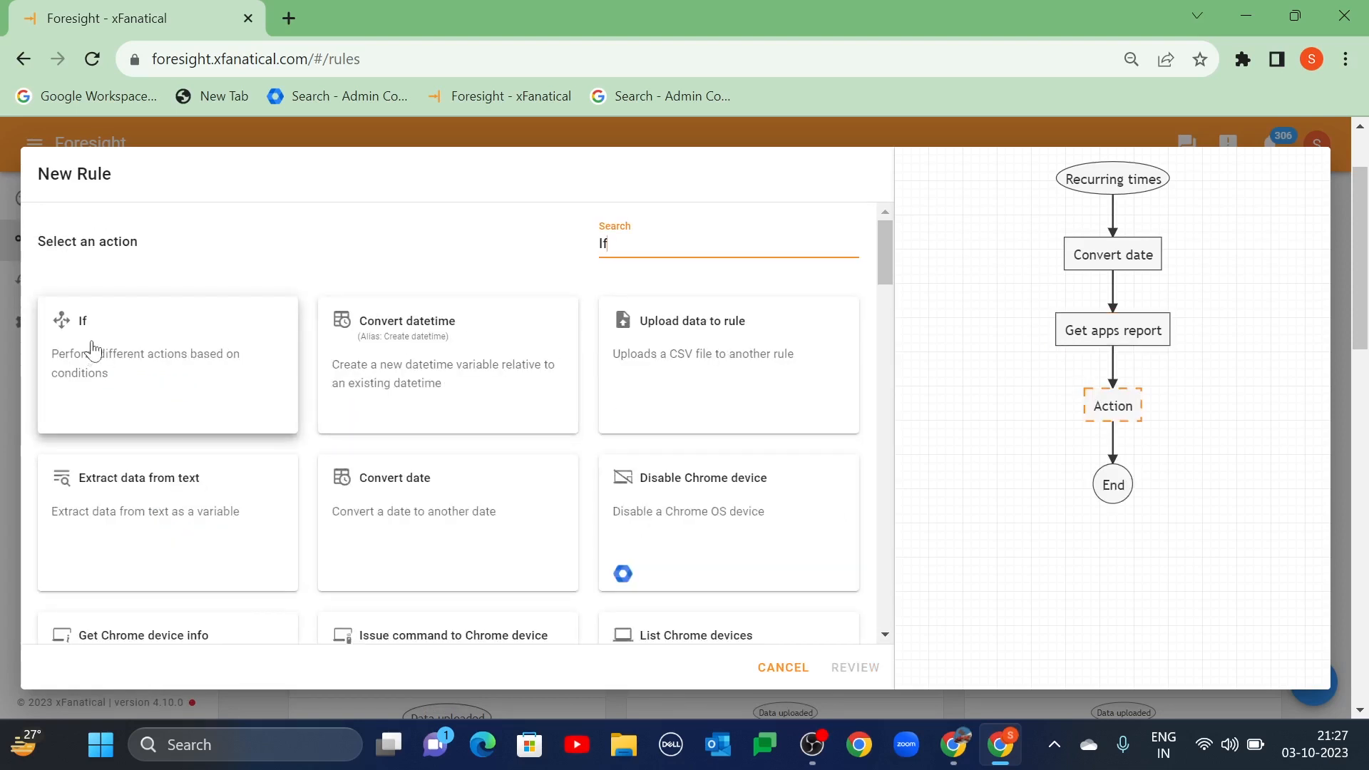
{"action": "left_click", "coordinate": [93, 349]}
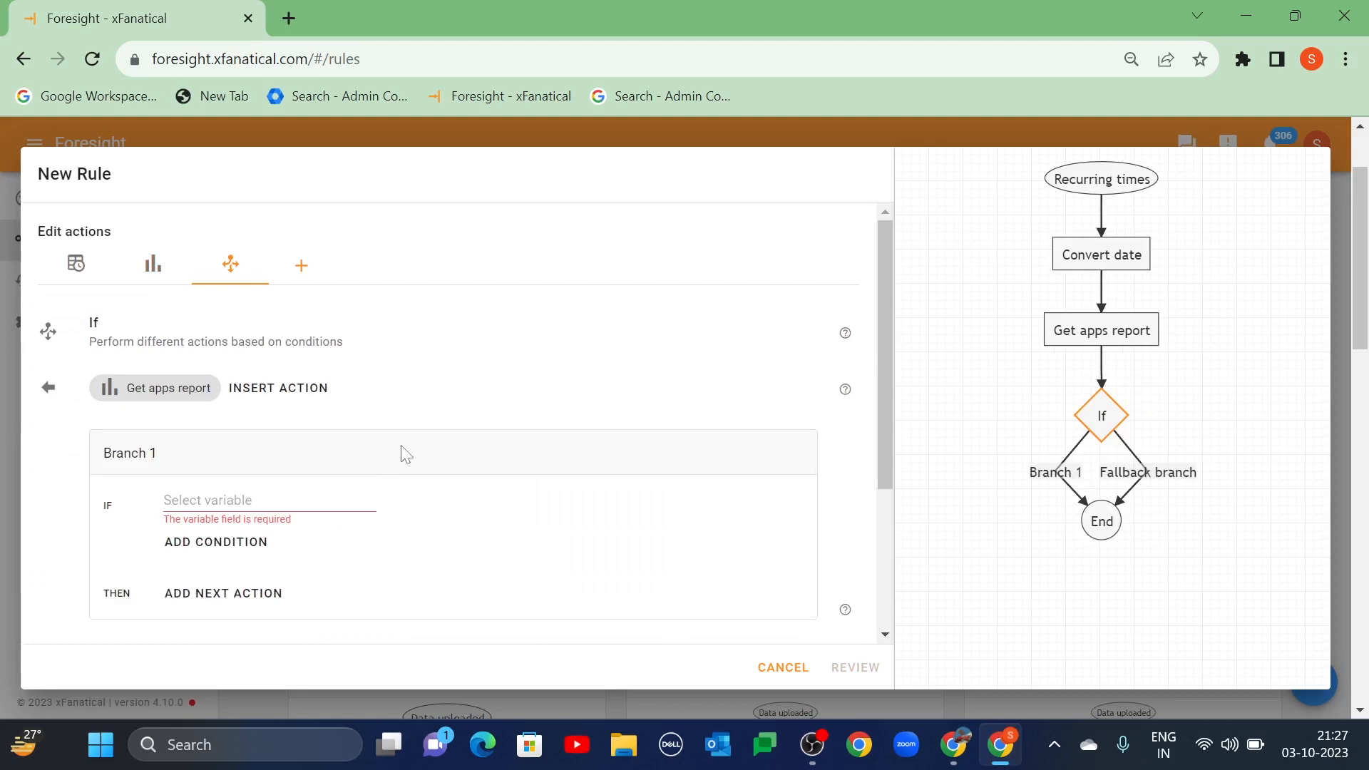
Step: Set the Branch 1 condition to Exchanged Email Count is greater than 2
{"action": "scroll", "coordinate": [406, 447], "scroll_direction": "down", "scroll_amount": 2}
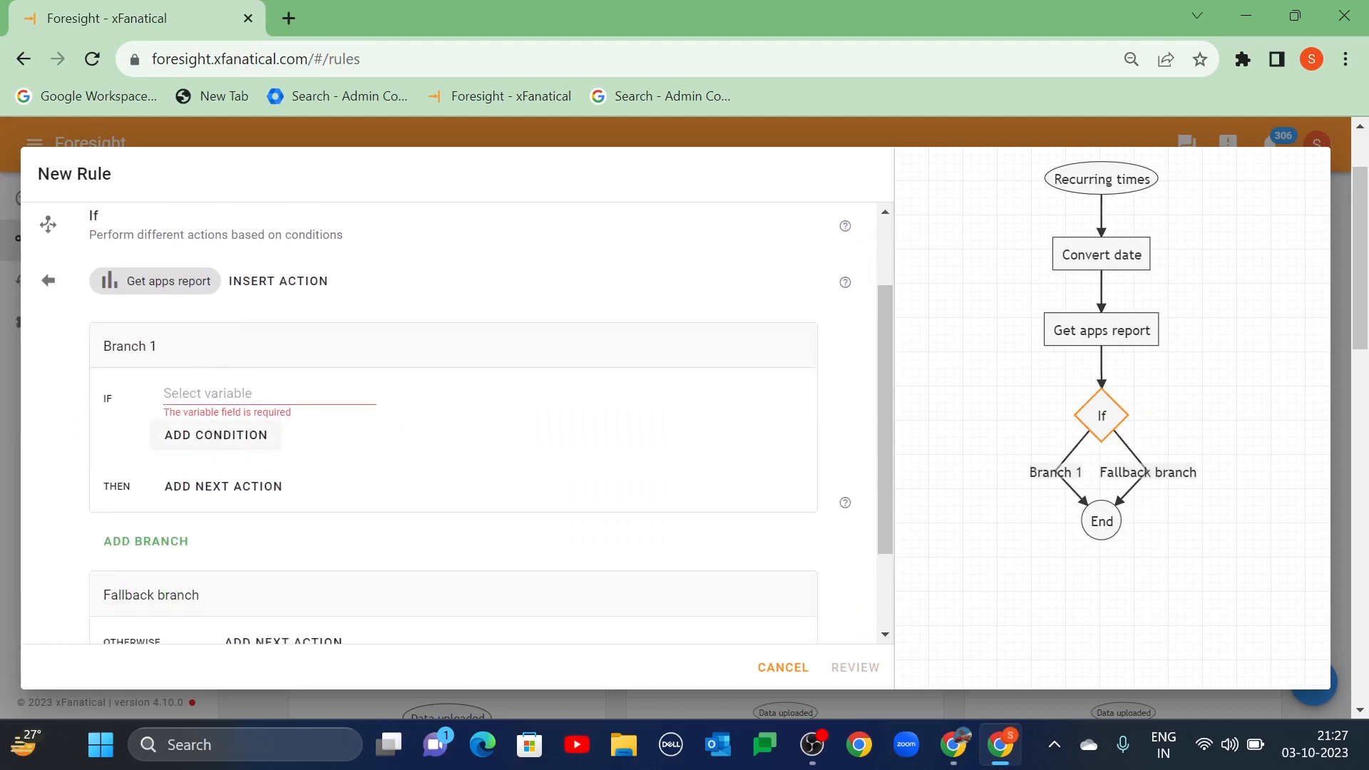
{"action": "scroll", "coordinate": [241, 289], "scroll_direction": "down", "scroll_amount": 2}
{"action": "left_click", "coordinate": [241, 287]}
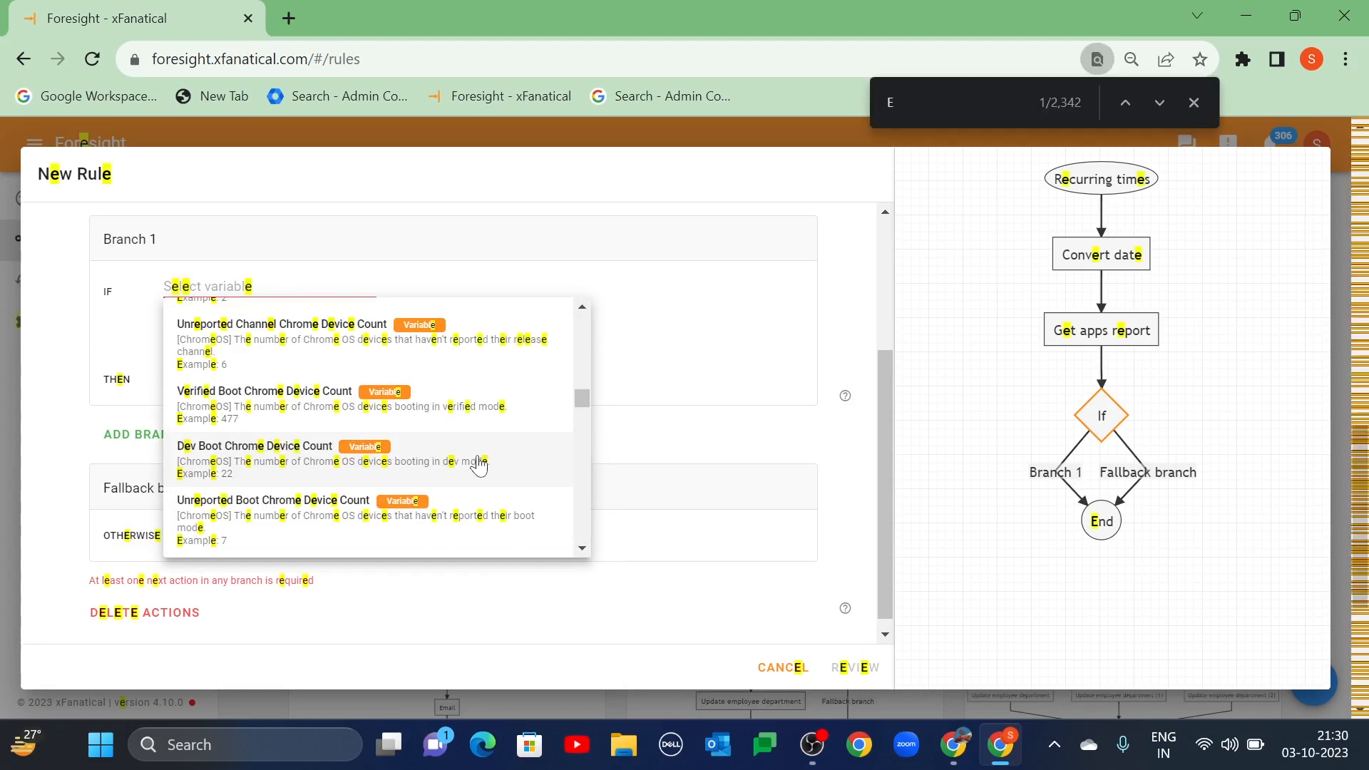
{"action": "type", "text": "ail"}
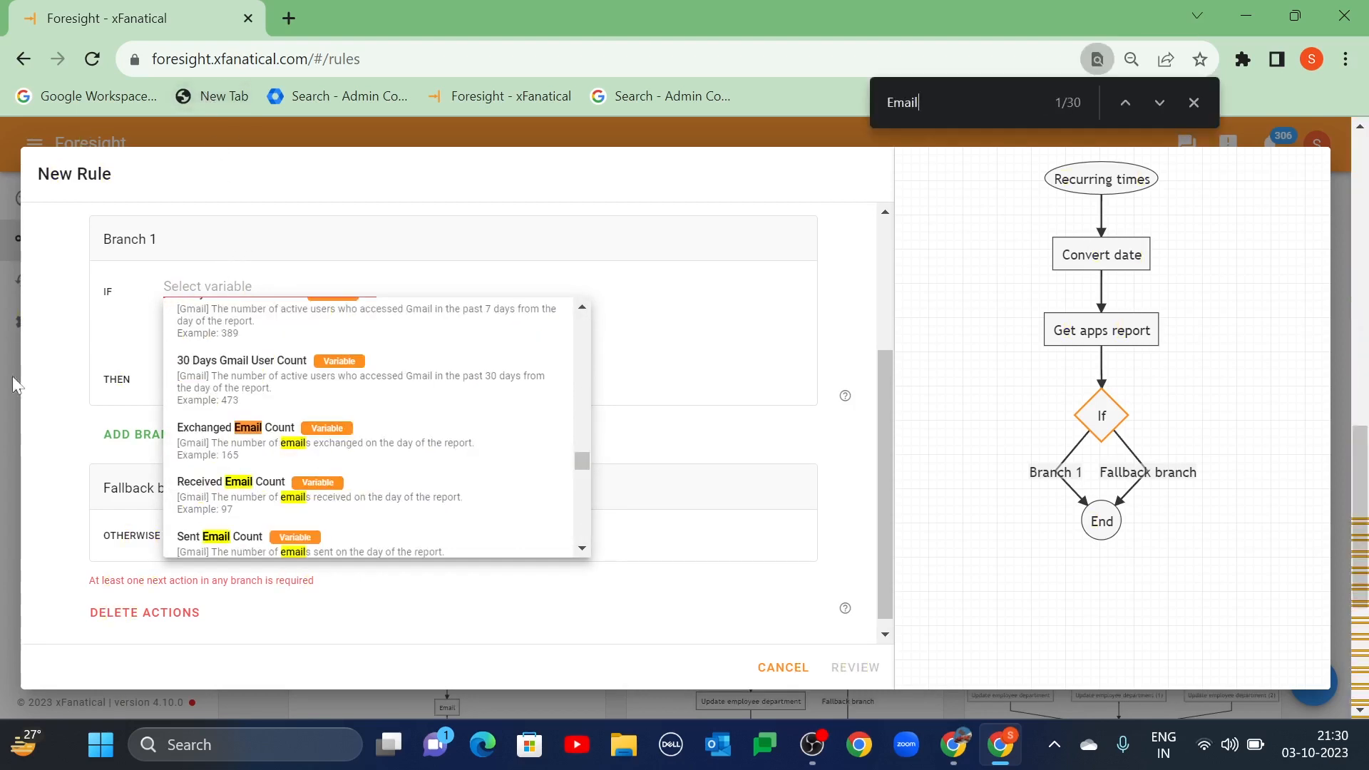
{"action": "left_click", "coordinate": [204, 456]}
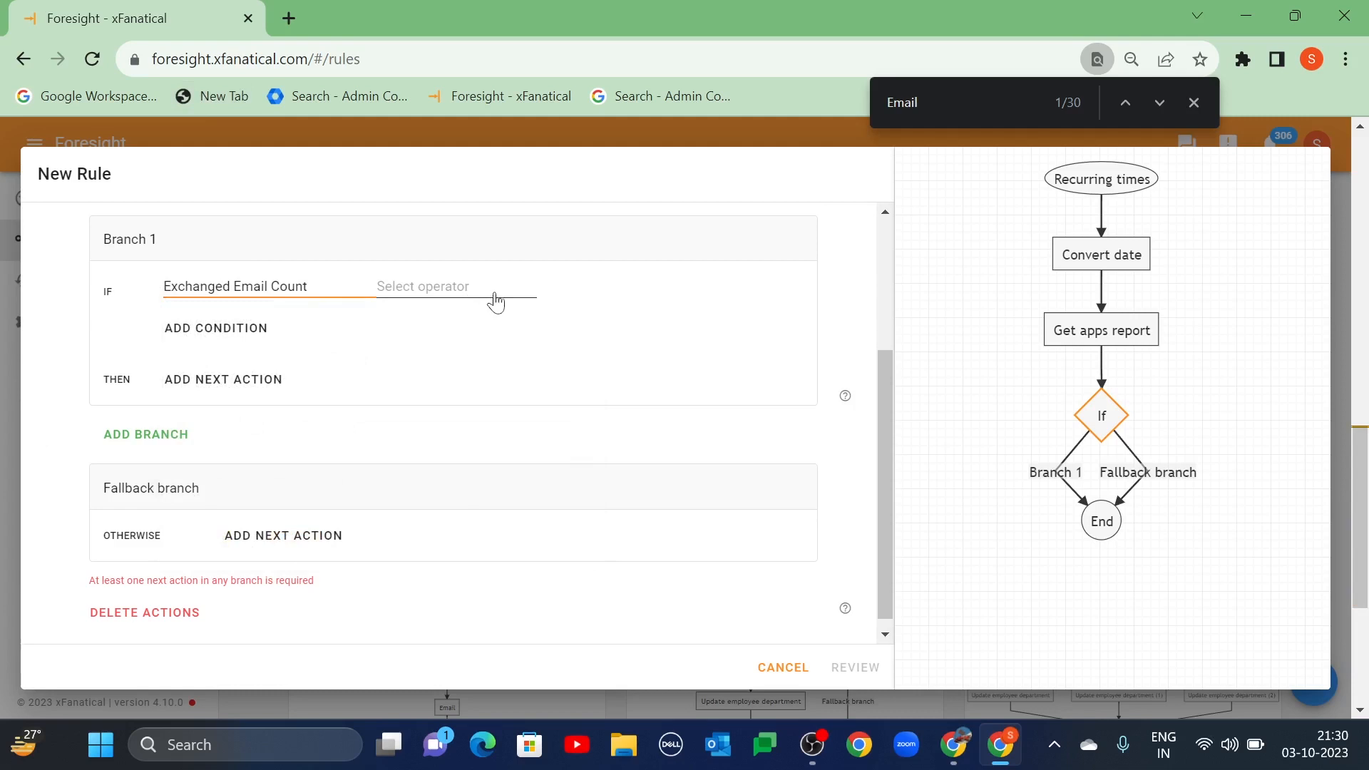
{"action": "left_click", "coordinate": [492, 294]}
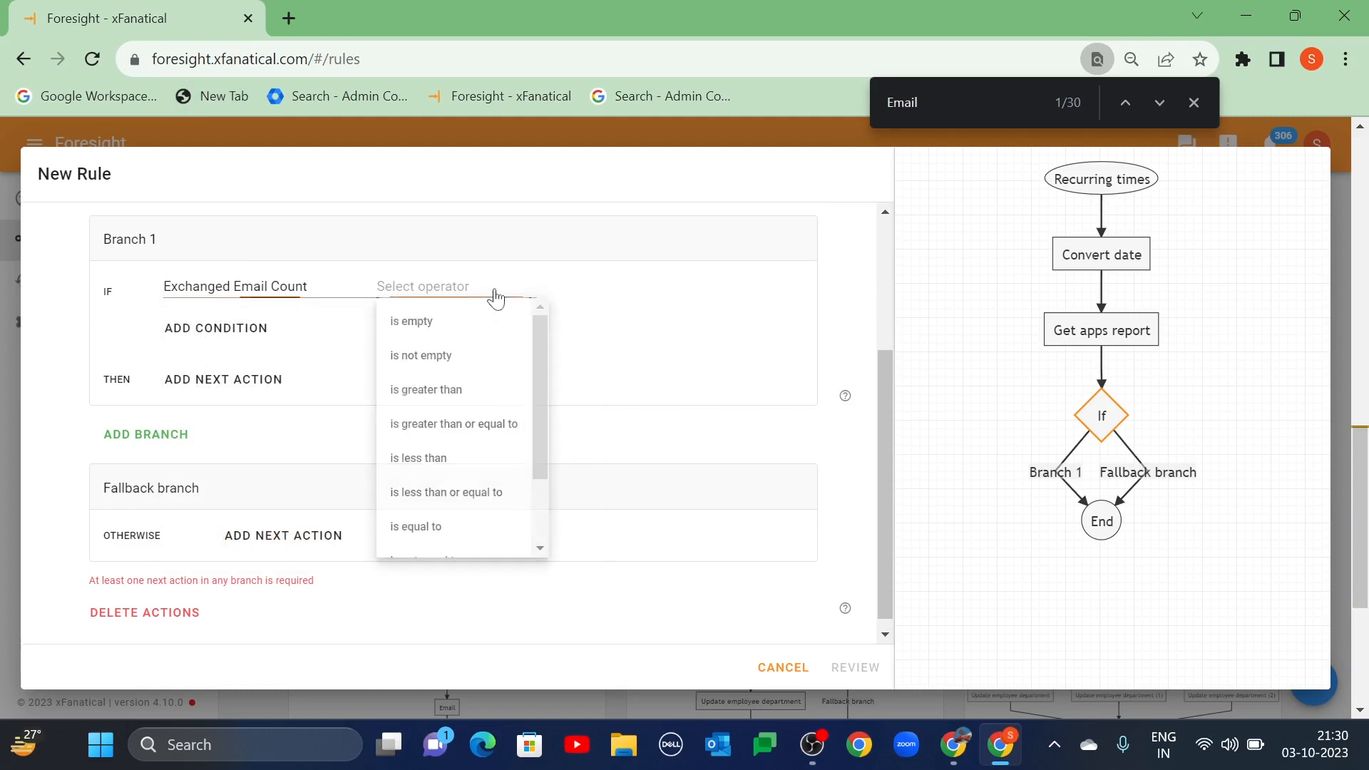
{"action": "left_click", "coordinate": [443, 393]}
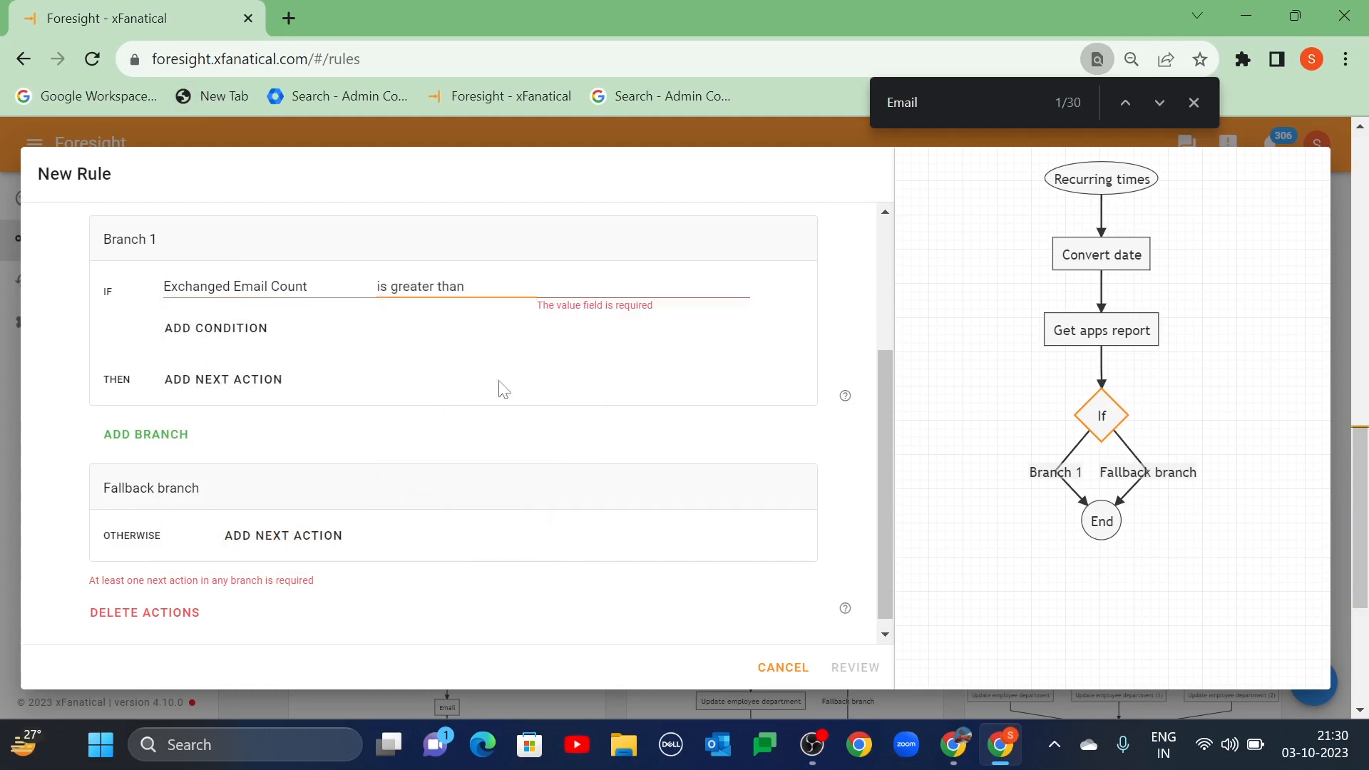
{"action": "left_click", "coordinate": [678, 287]}
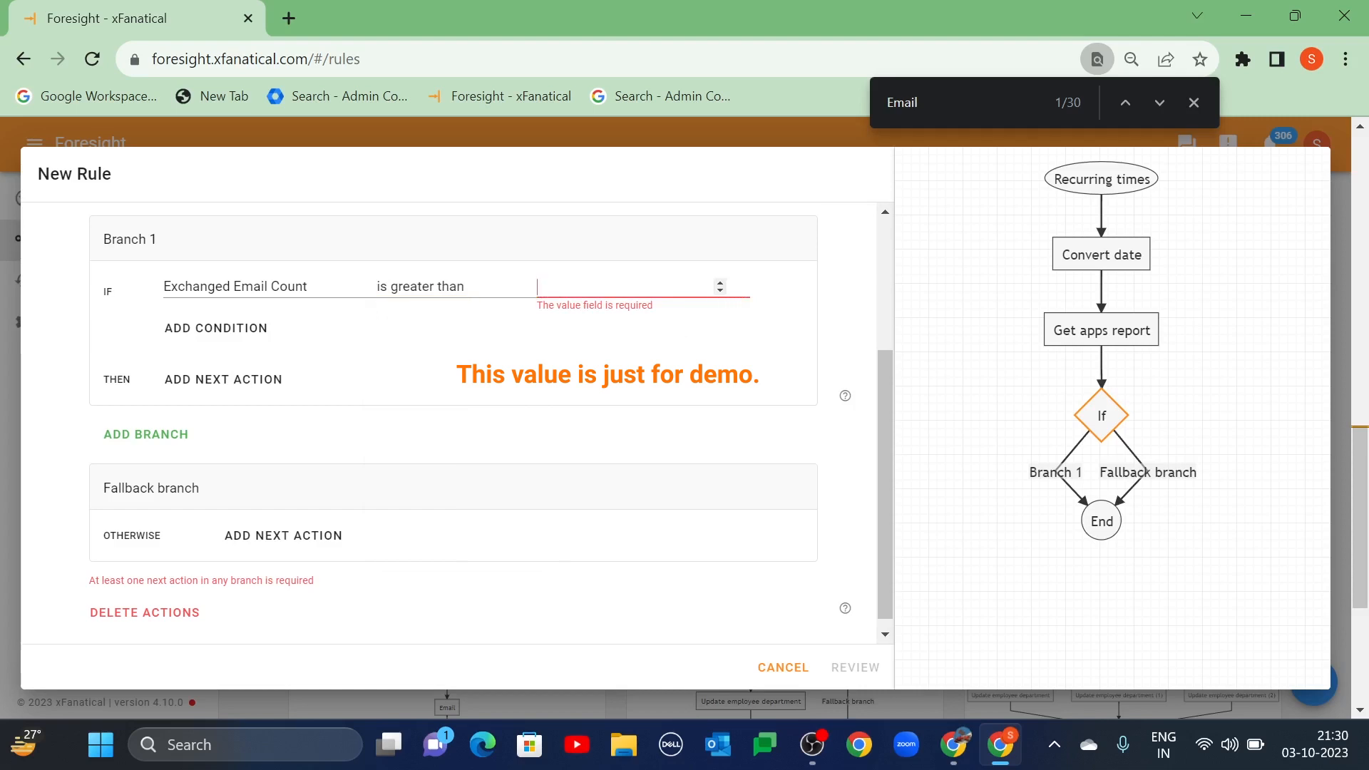
{"action": "type", "text": "2"}
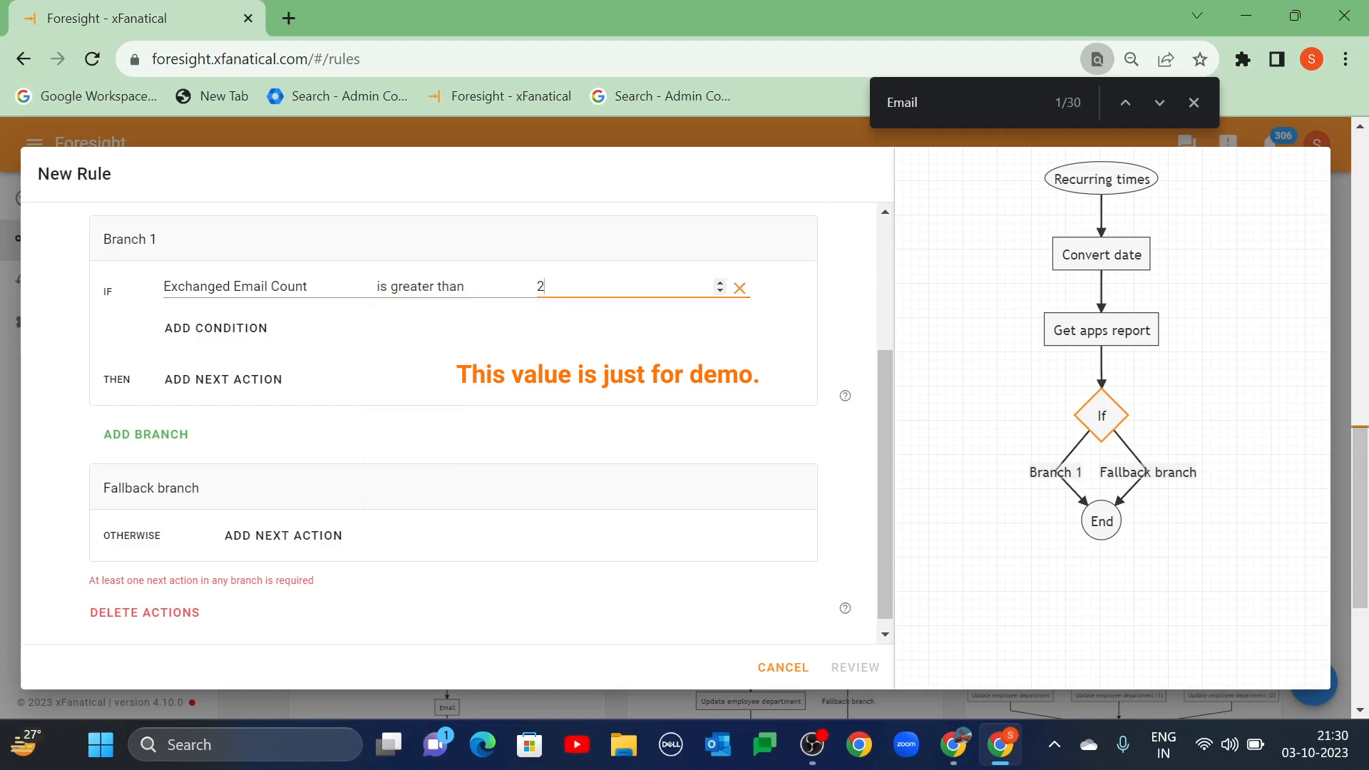
{"action": "key", "text": "Escape"}
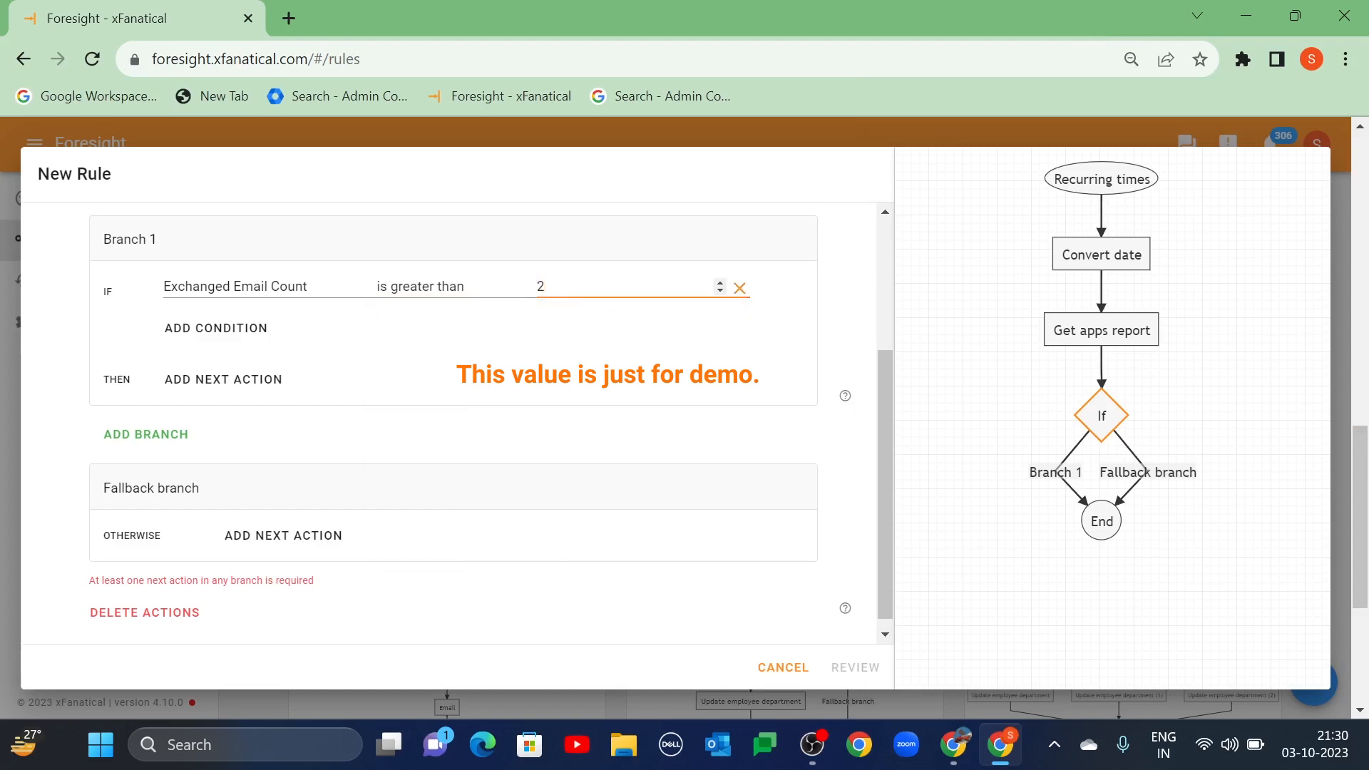
Step: Add an Email action to Branch 1 and select the administrator's account as its recipient
{"action": "left_click", "coordinate": [242, 386]}
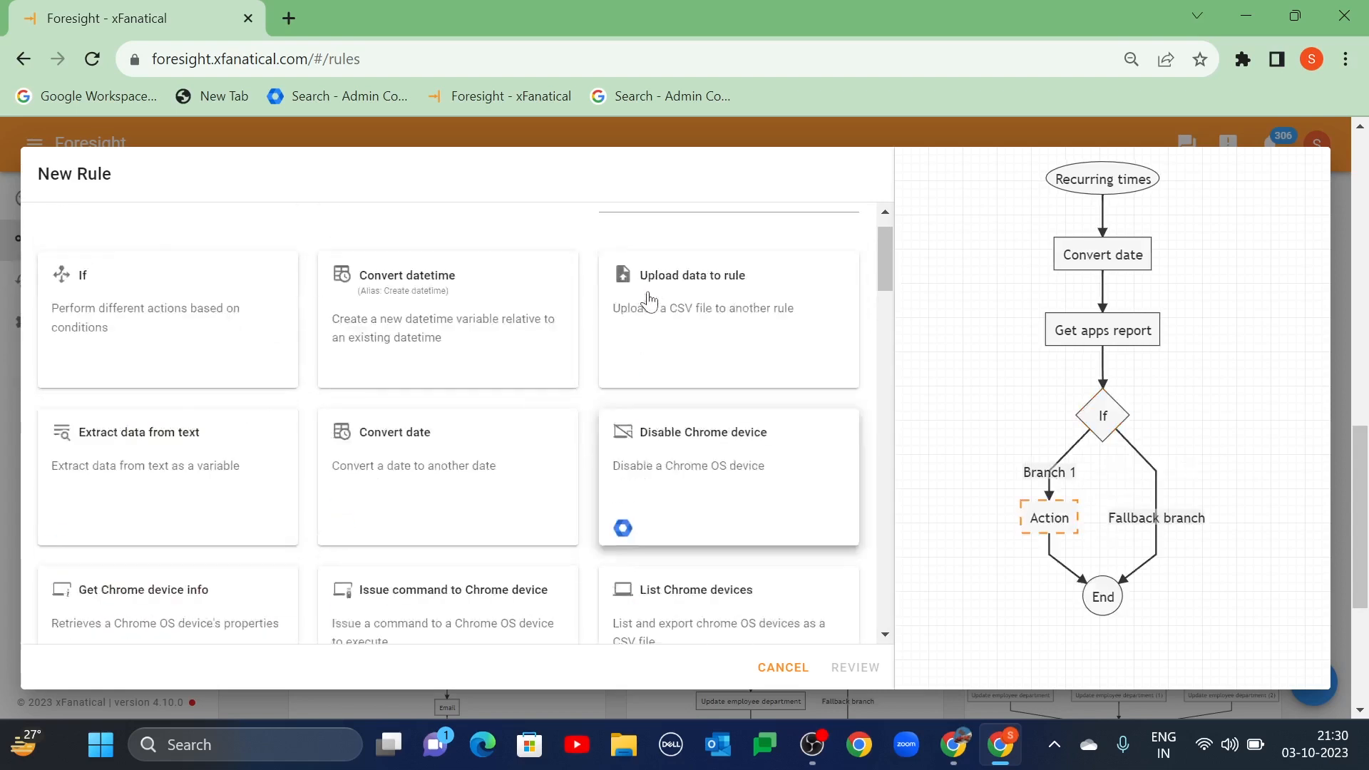
{"action": "scroll", "coordinate": [718, 462], "scroll_direction": "down", "scroll_amount": 5}
{"action": "left_click", "coordinate": [712, 439]}
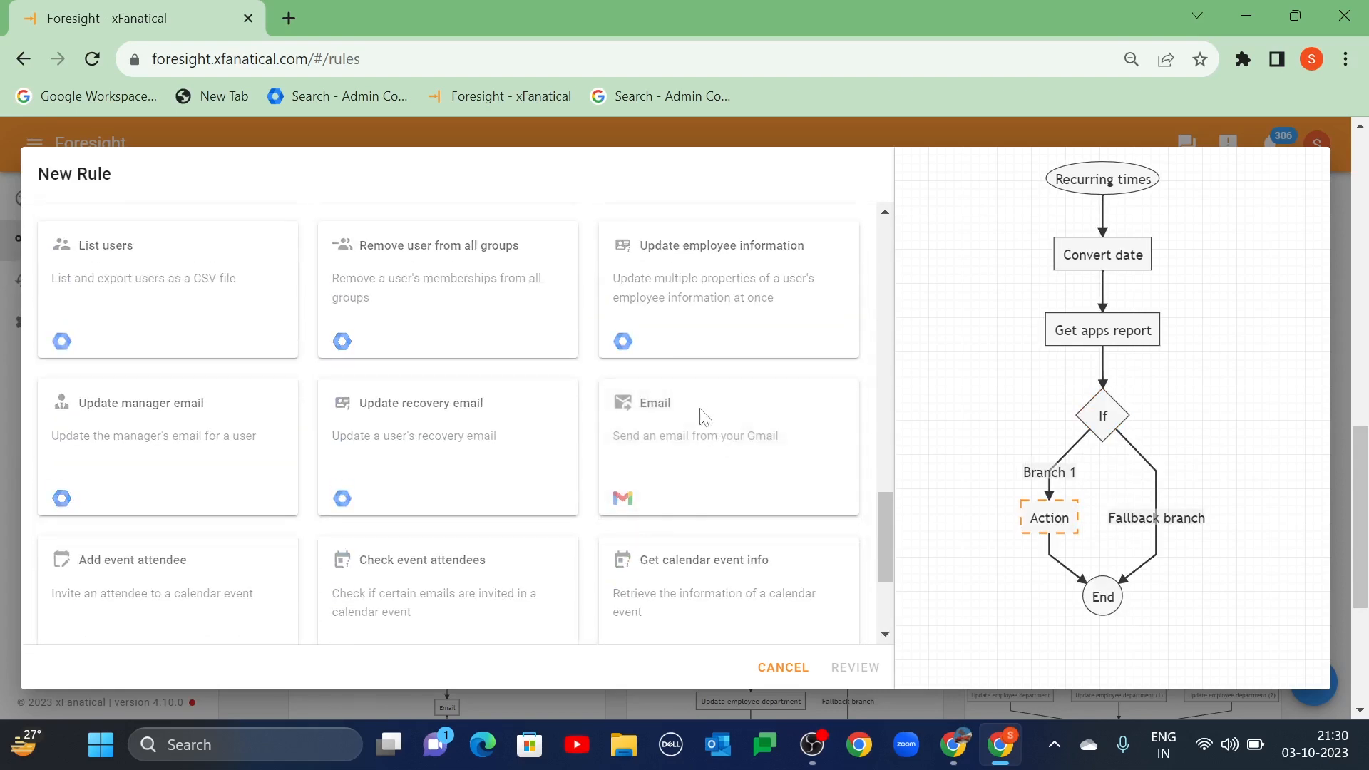
{"action": "scroll", "coordinate": [553, 328], "scroll_direction": "up", "scroll_amount": 4}
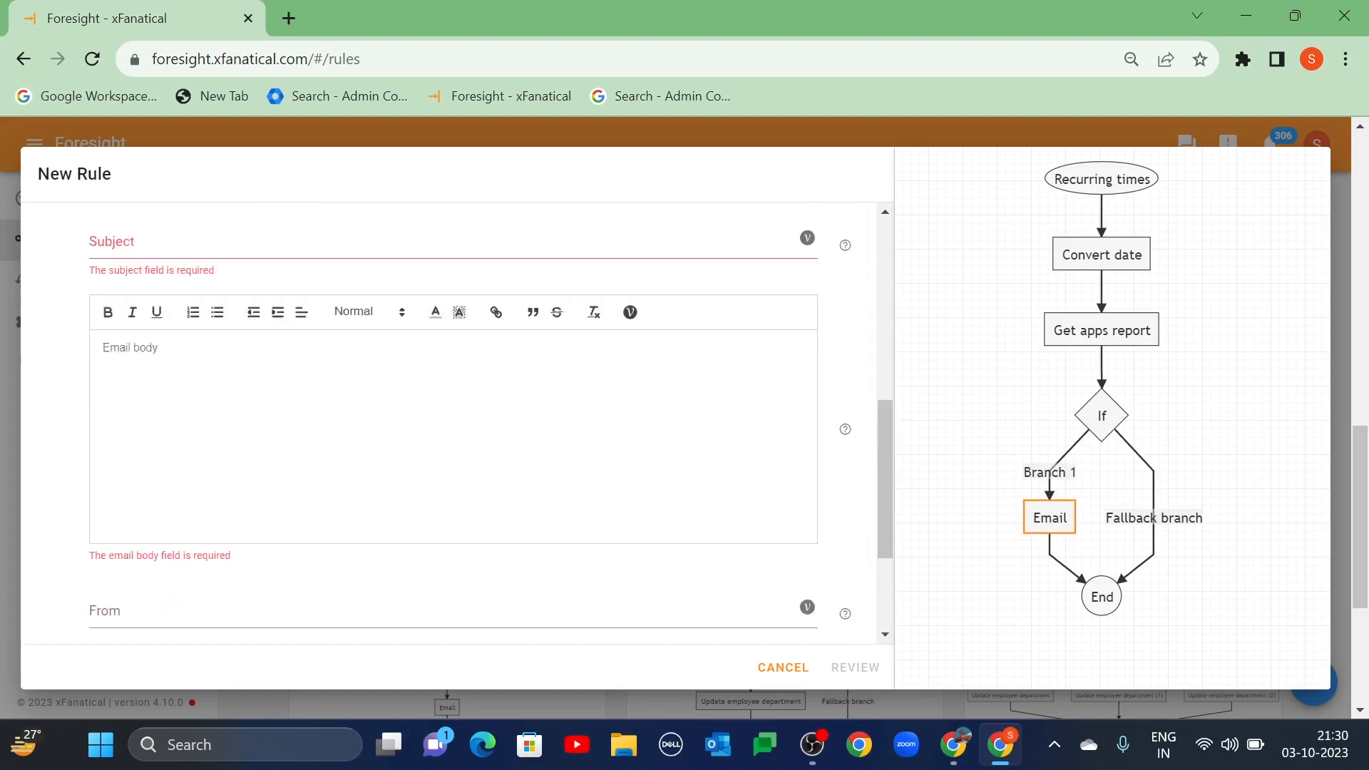
{"action": "left_click", "coordinate": [454, 276]}
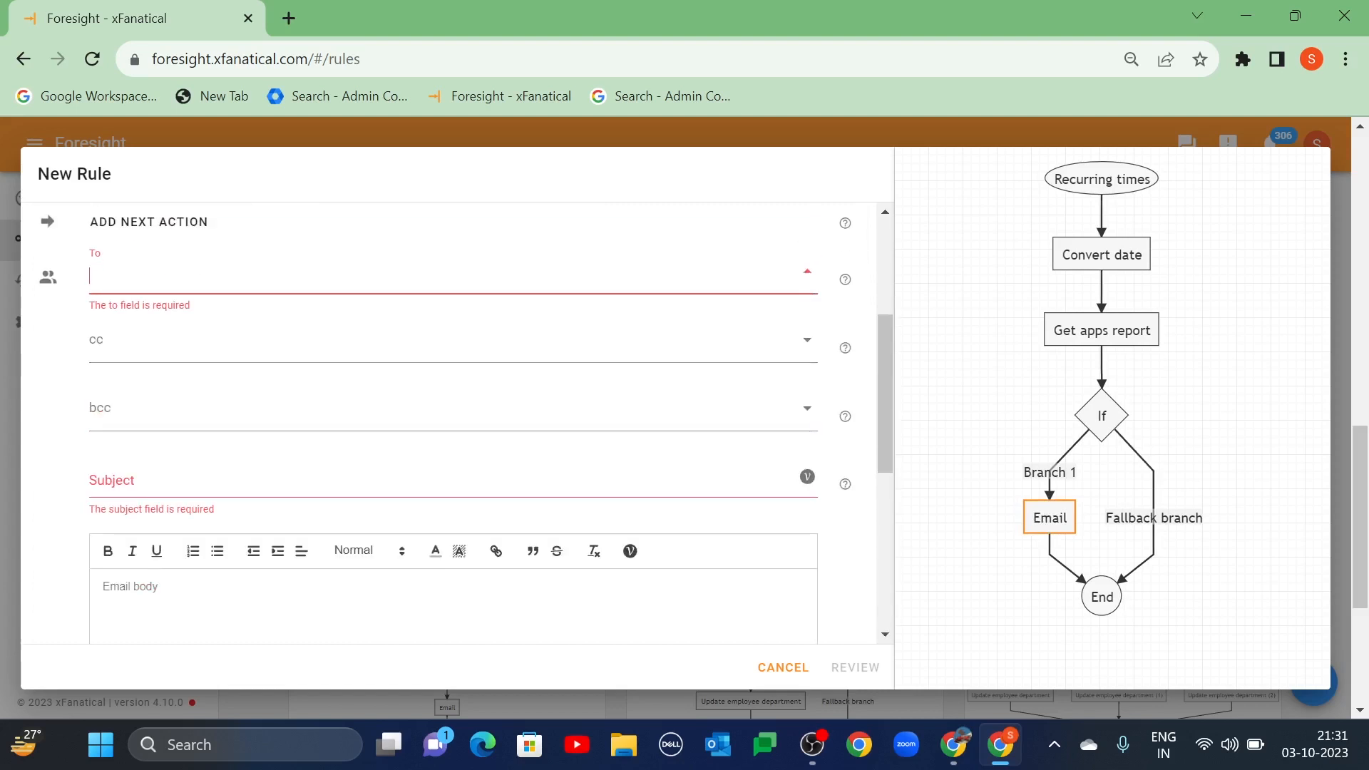
{"action": "type", "text": "shweta"}
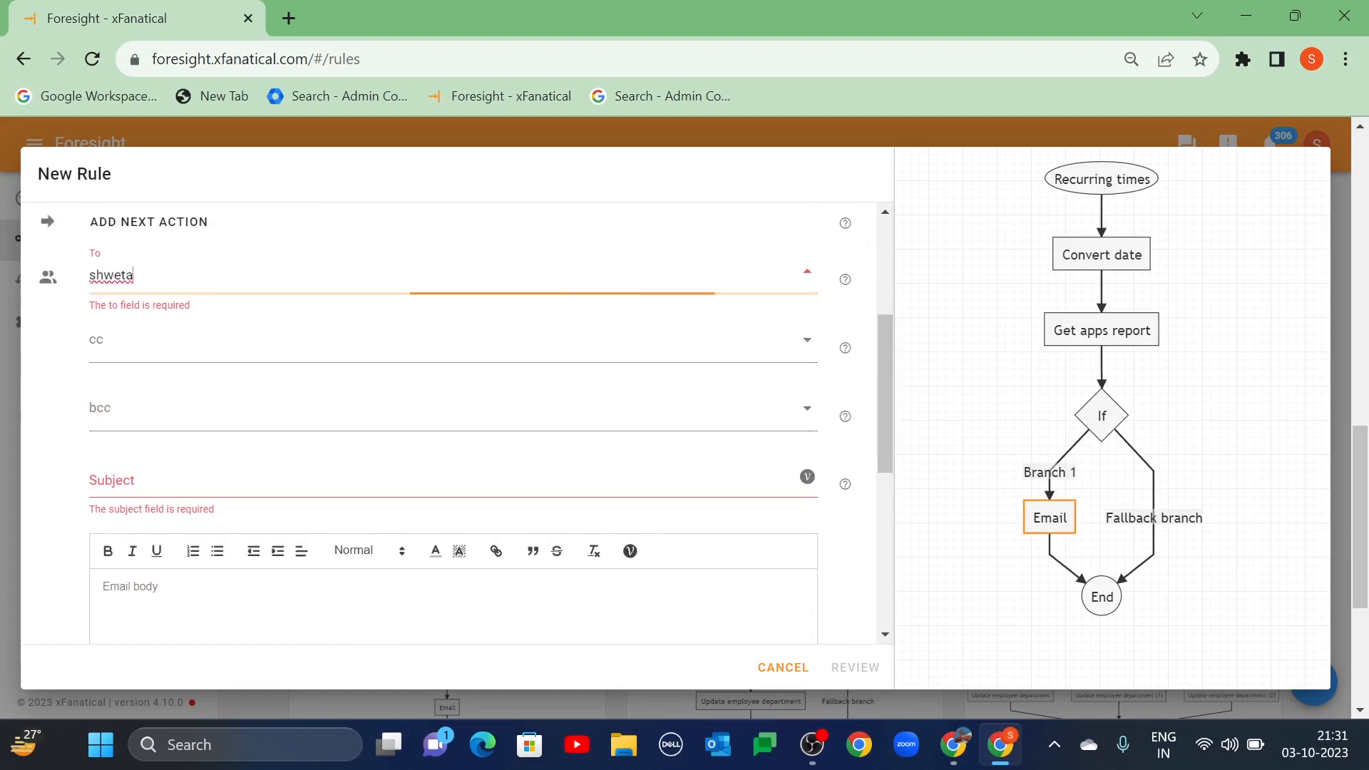
{"action": "left_click", "coordinate": [288, 328]}
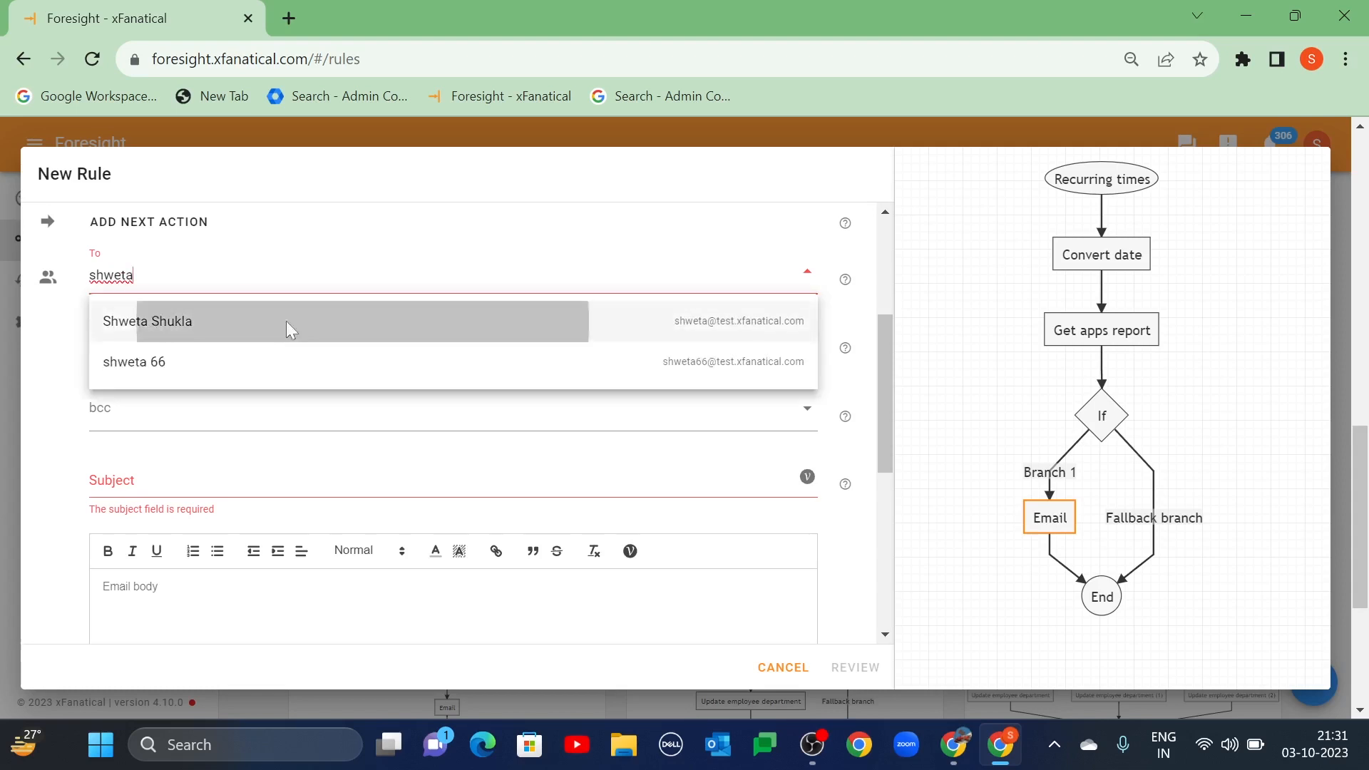
{"action": "left_click", "coordinate": [71, 412]}
Step: Set the subject to "App Reports- Exchanged Email Count" and the body to "Hi Admin, Please find the below link to get the alert for Exchanged Email Count."
{"action": "scroll", "coordinate": [169, 460], "scroll_direction": "down", "scroll_amount": 2}
{"action": "left_click", "coordinate": [164, 373]}
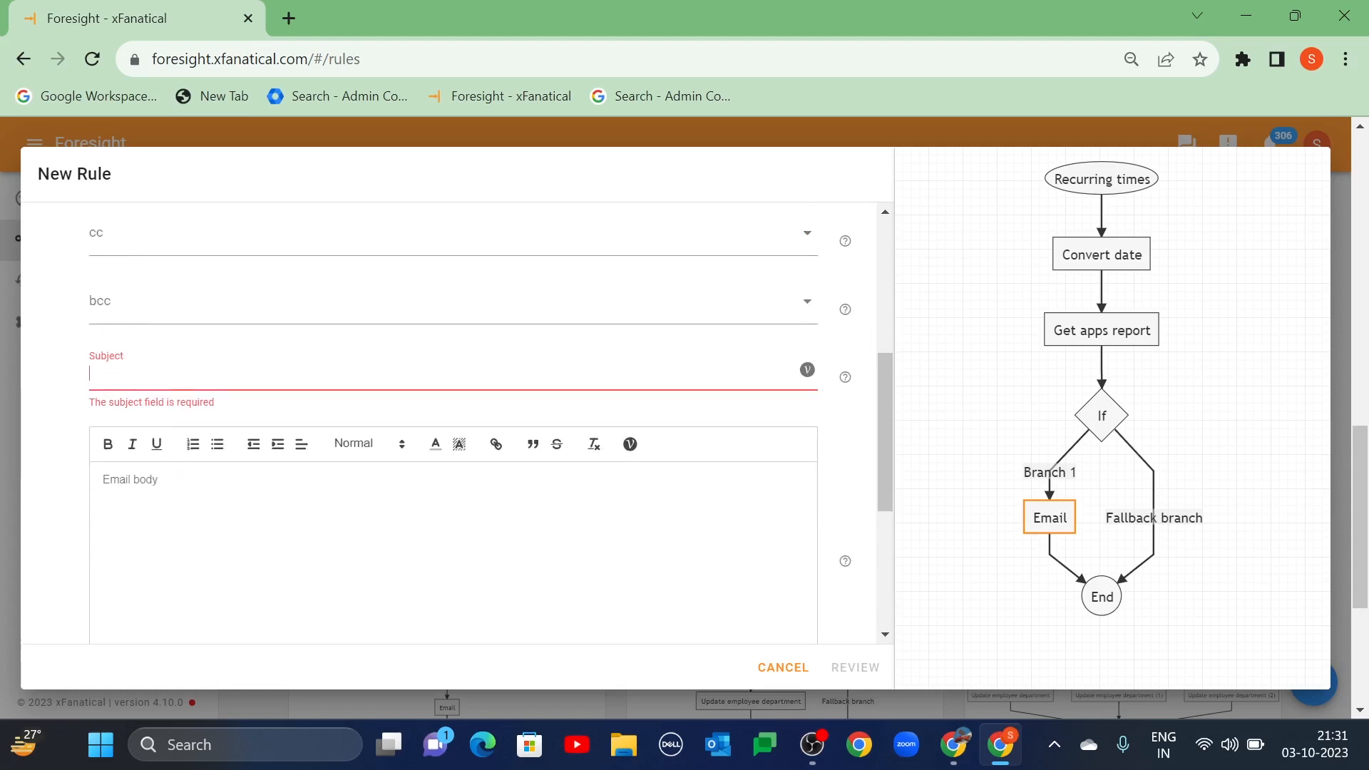
{"action": "type", "text": "App Report"}
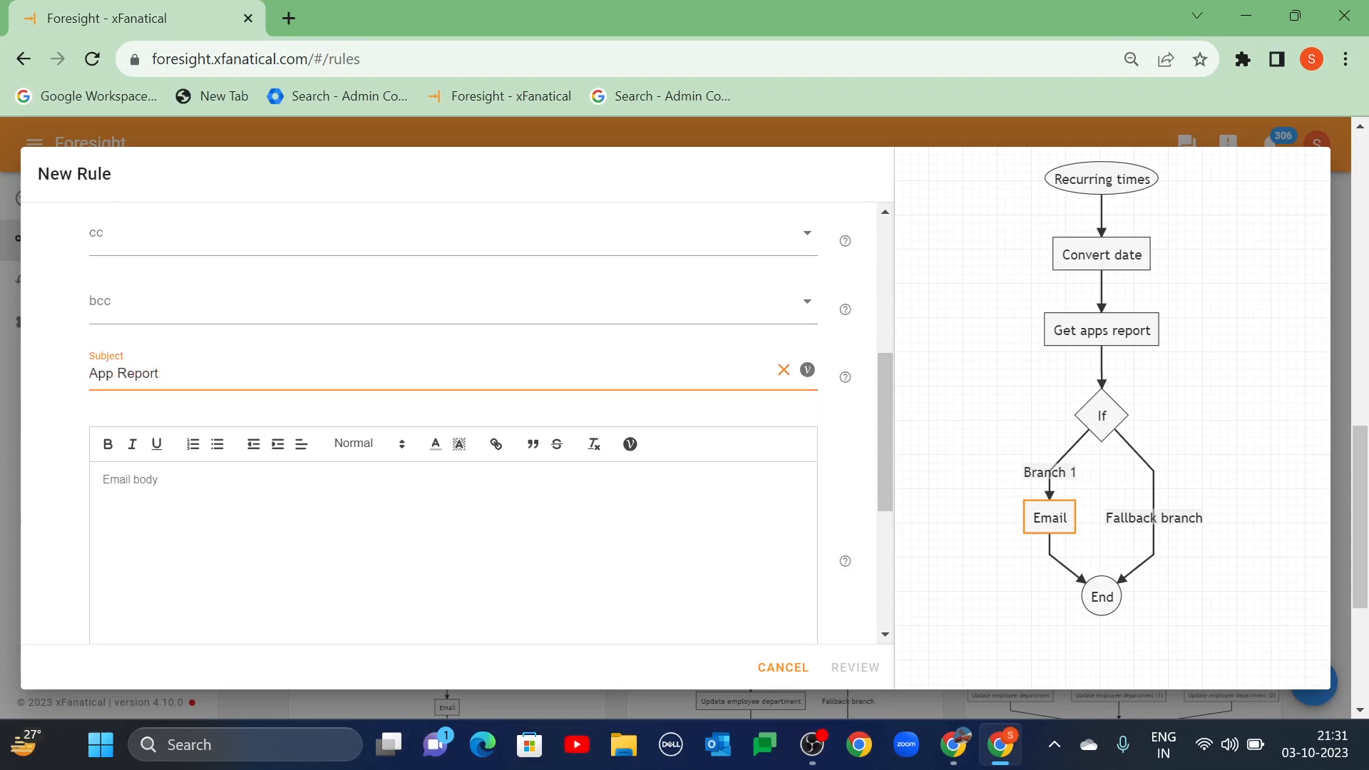
{"action": "type", "text": "s- Exchanged Email Count"}
{"action": "key", "text": "Tab"}
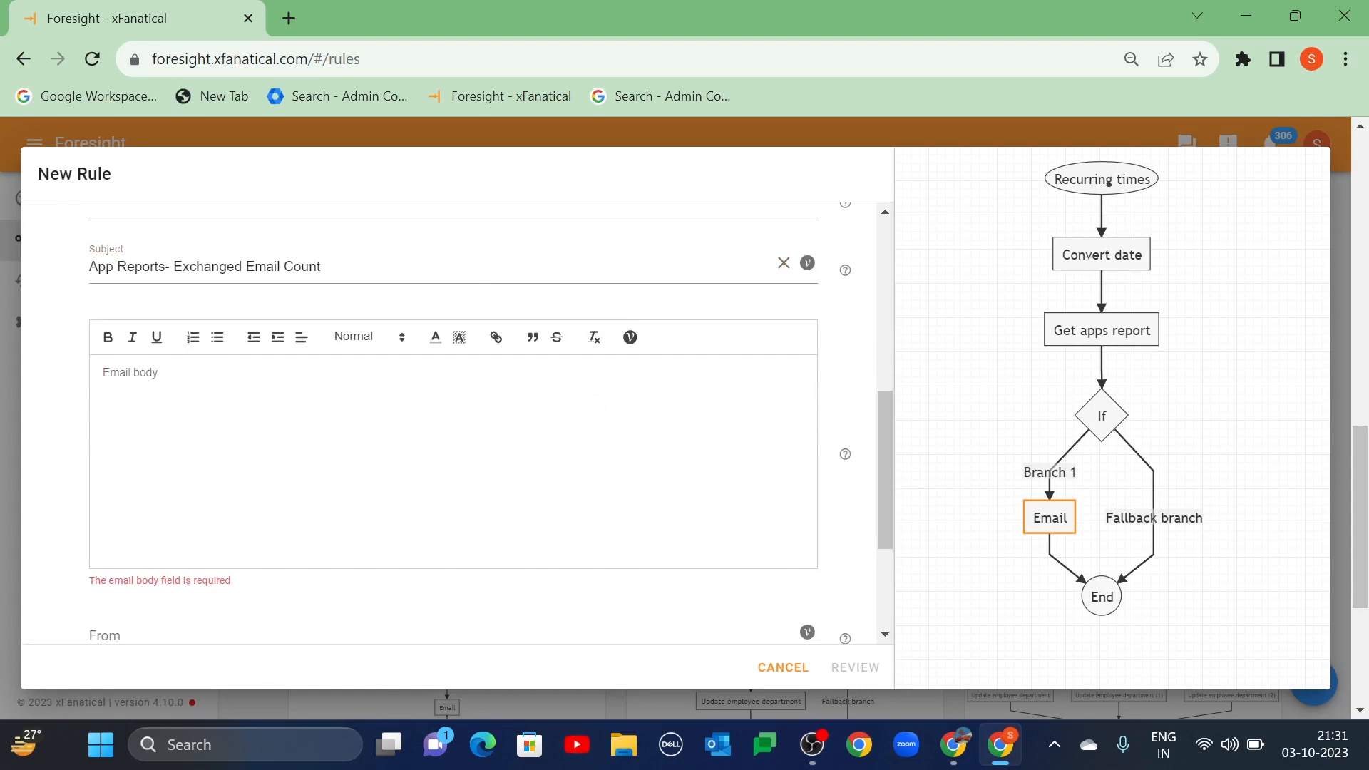
{"action": "type", "text": "Hi Admin, Please find the below link to get the alert for Exchanged Email Count."}
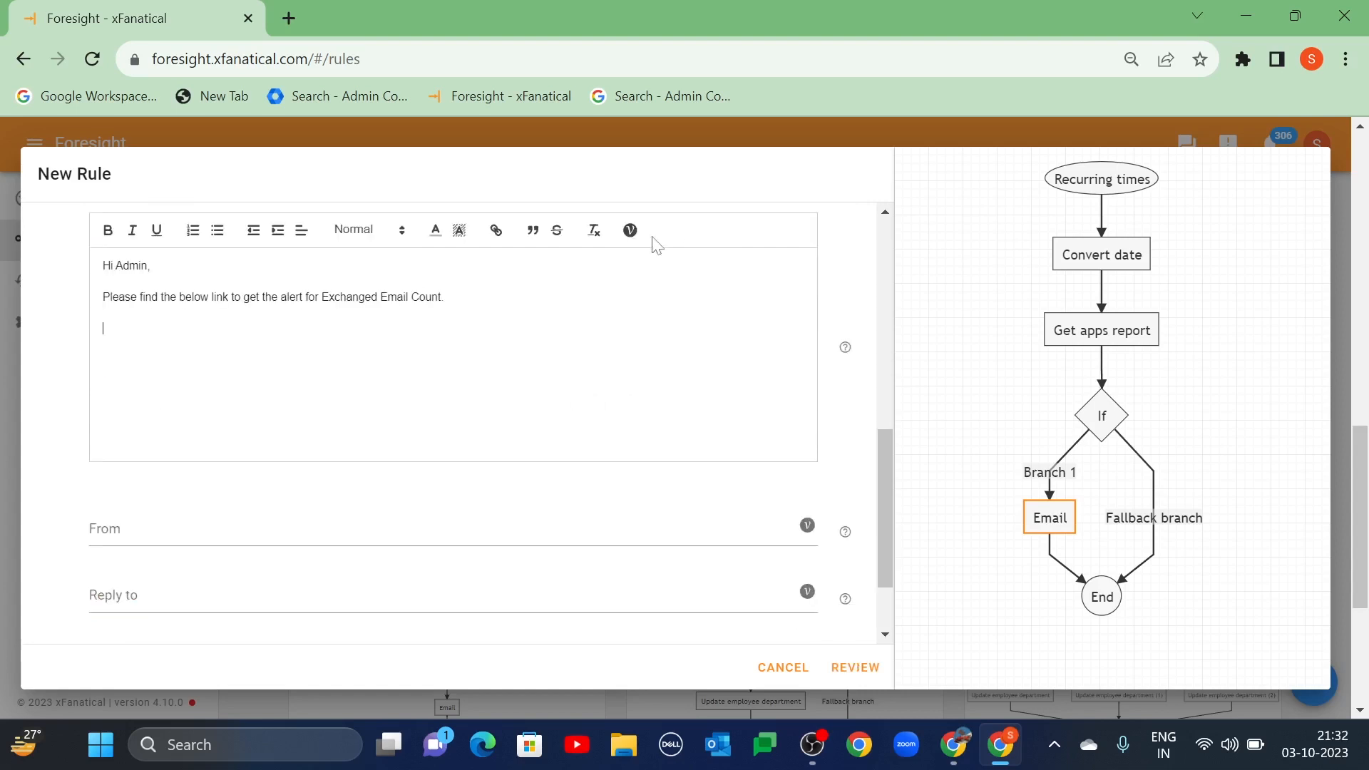
Step: Insert the Exchanged Email Count variable from Get apps report below the text in the email body
{"action": "left_click", "coordinate": [629, 231]}
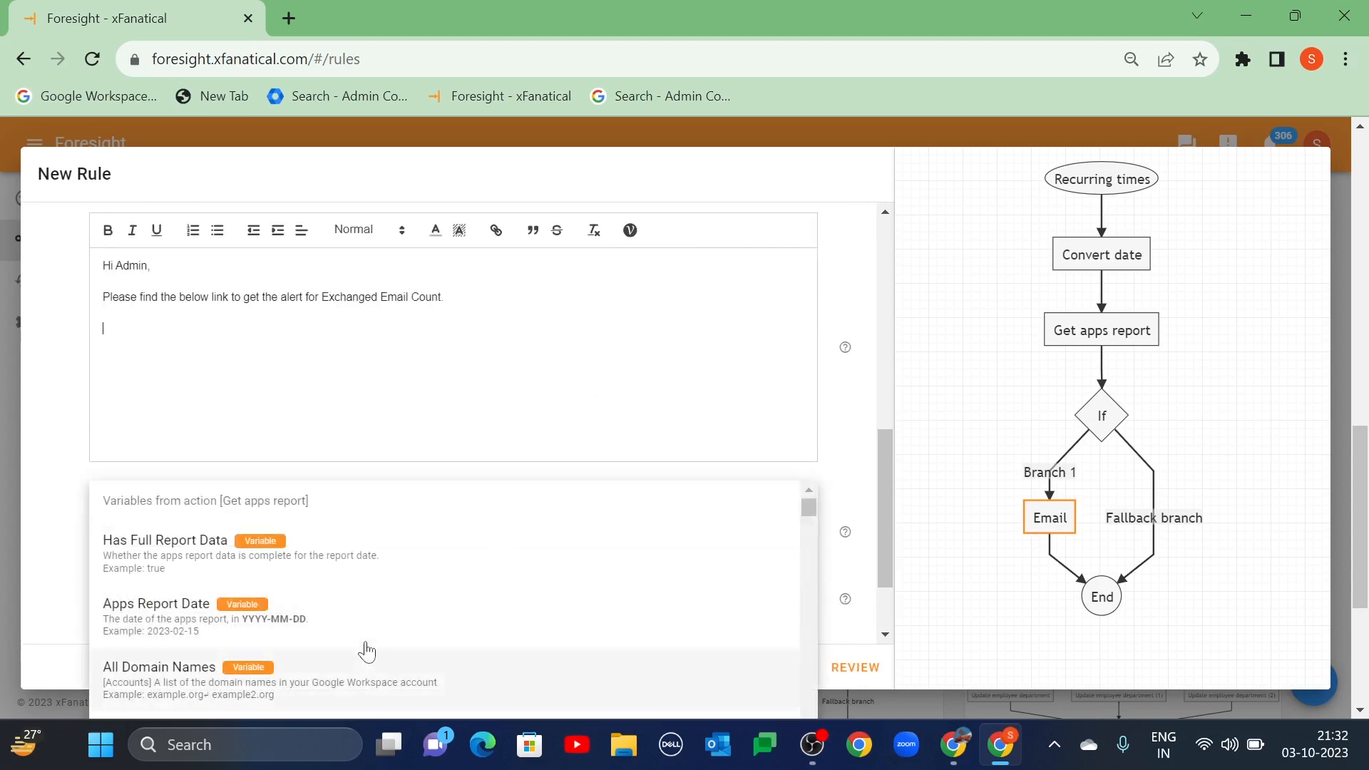
{"action": "scroll", "coordinate": [360, 642], "scroll_direction": "down", "scroll_amount": 2}
{"action": "scroll", "coordinate": [360, 641], "scroll_direction": "down", "scroll_amount": 2}
{"action": "key", "text": "ctrl+f"}
{"action": "type", "text": "Email"}
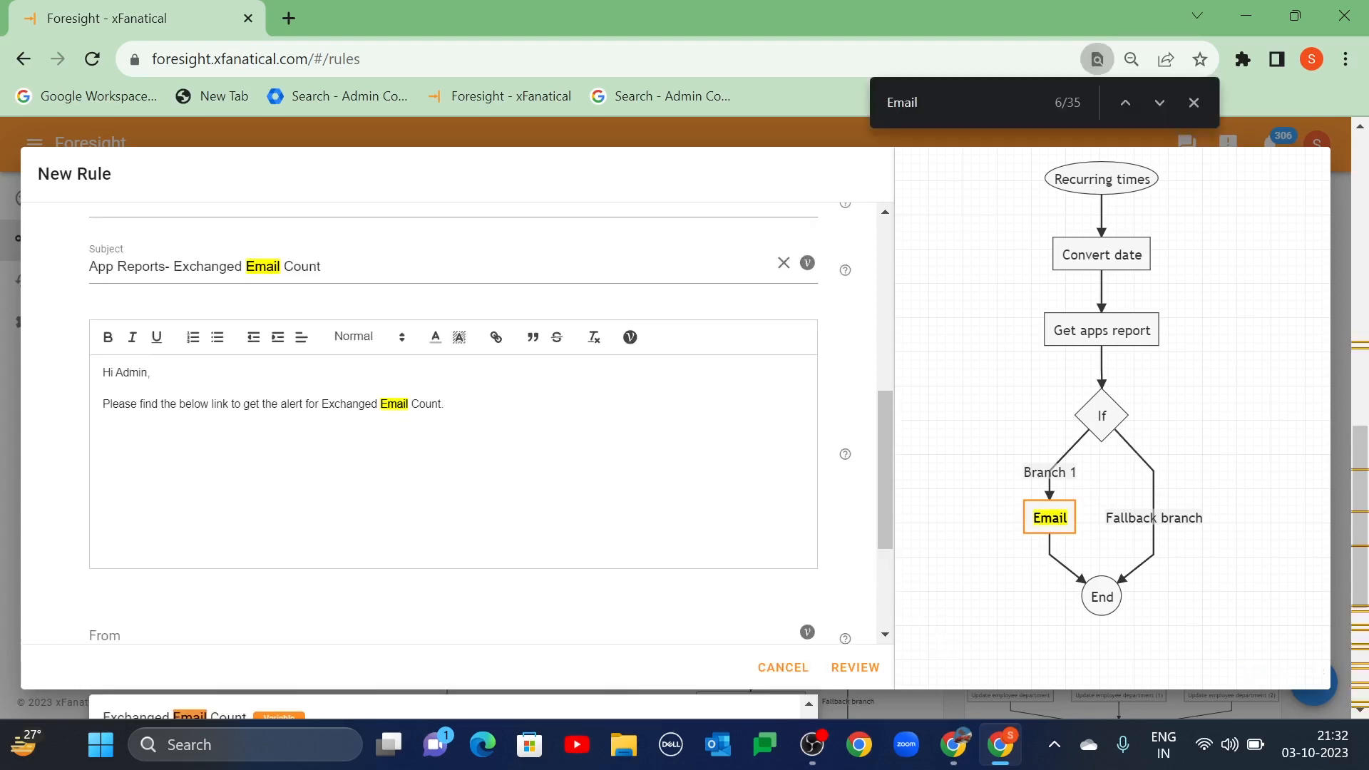
{"action": "scroll", "coordinate": [549, 388], "scroll_direction": "down", "scroll_amount": 3}
{"action": "scroll", "coordinate": [549, 388], "scroll_direction": "up", "scroll_amount": 2}
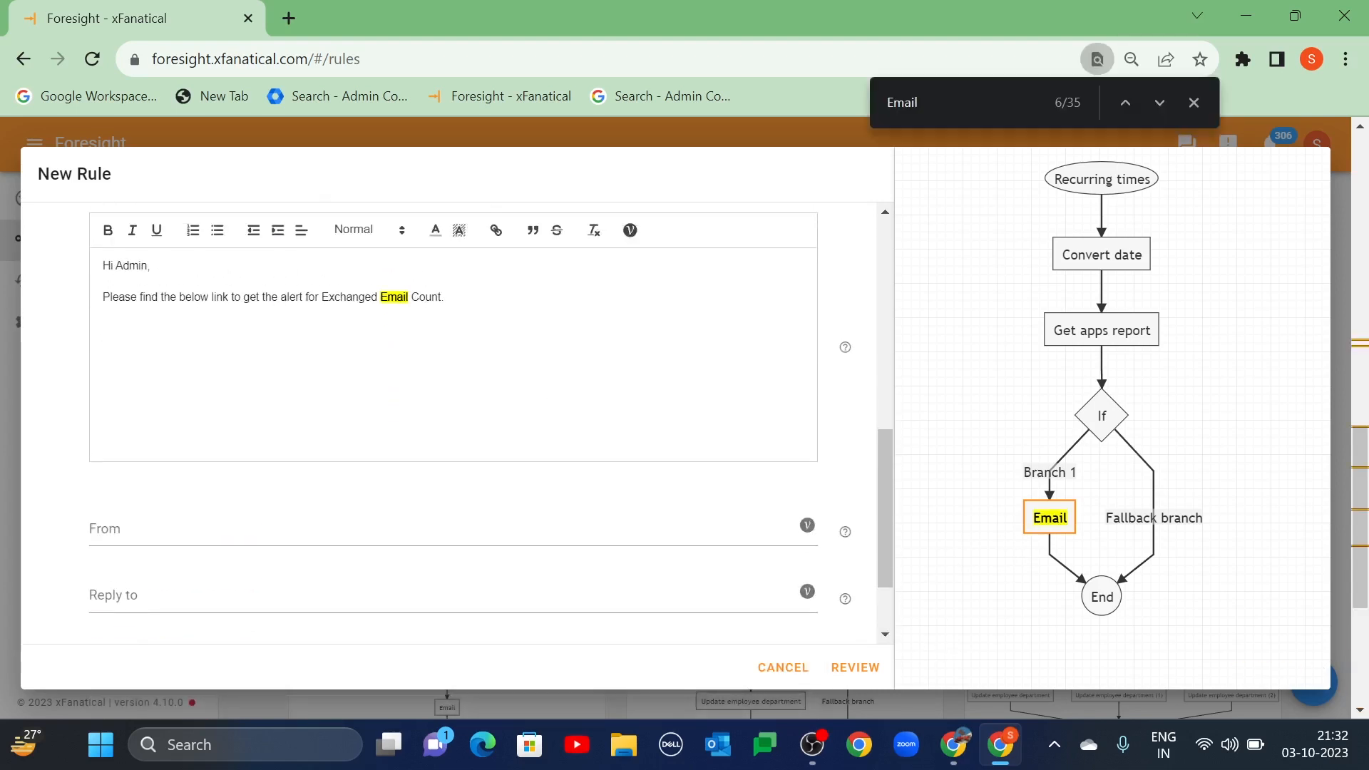
{"action": "left_click", "coordinate": [629, 231]}
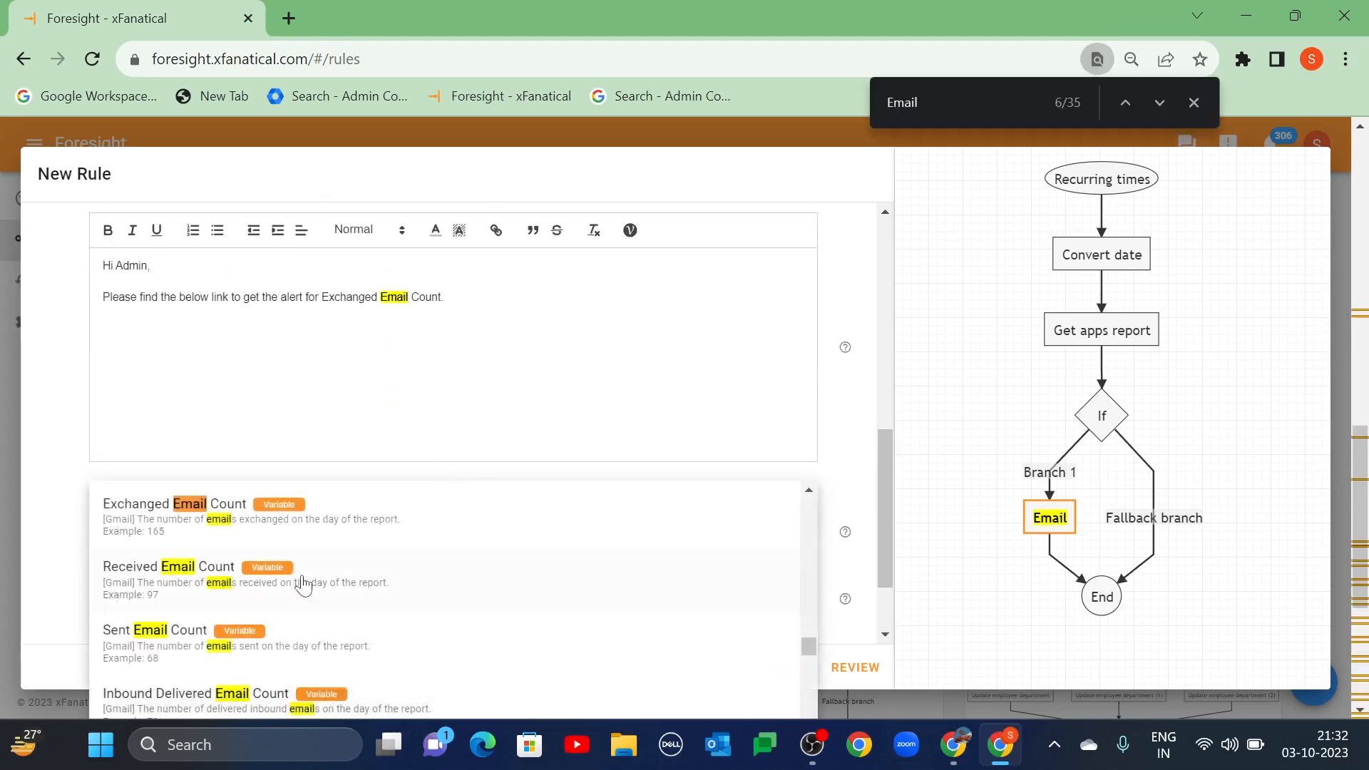
{"action": "left_click", "coordinate": [169, 523]}
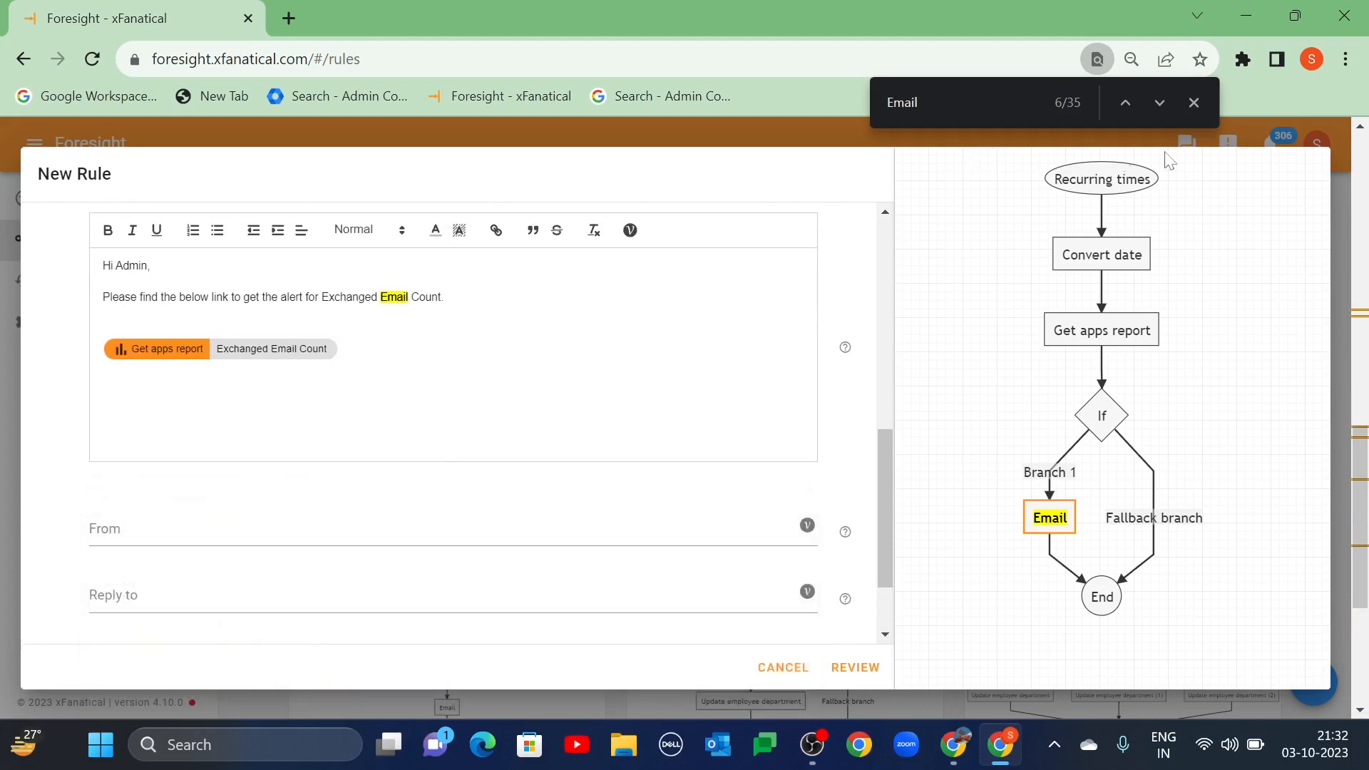
{"action": "left_click", "coordinate": [1194, 103]}
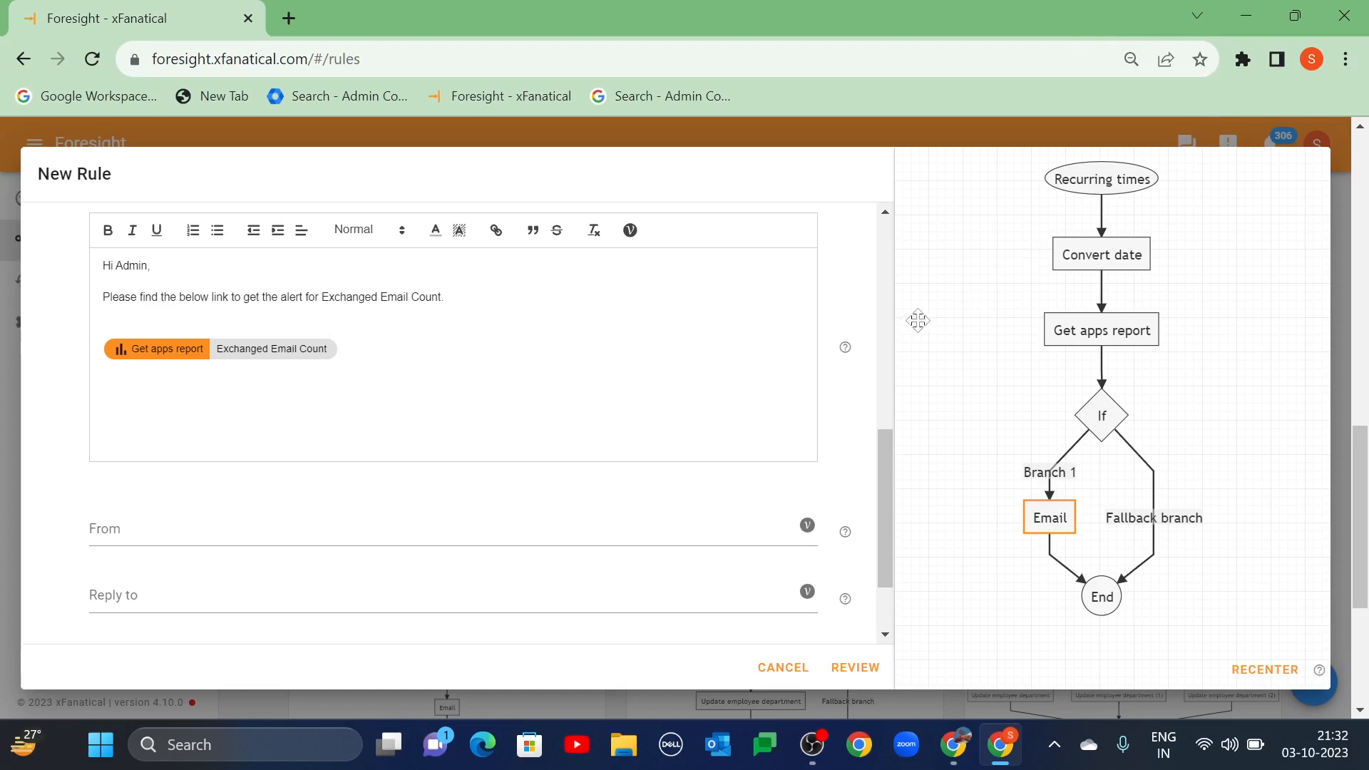
Step: Return to the If action and add a second branch to it
{"action": "scroll", "coordinate": [579, 508], "scroll_direction": "up", "scroll_amount": 5}
{"action": "scroll", "coordinate": [583, 508], "scroll_direction": "up", "scroll_amount": 4}
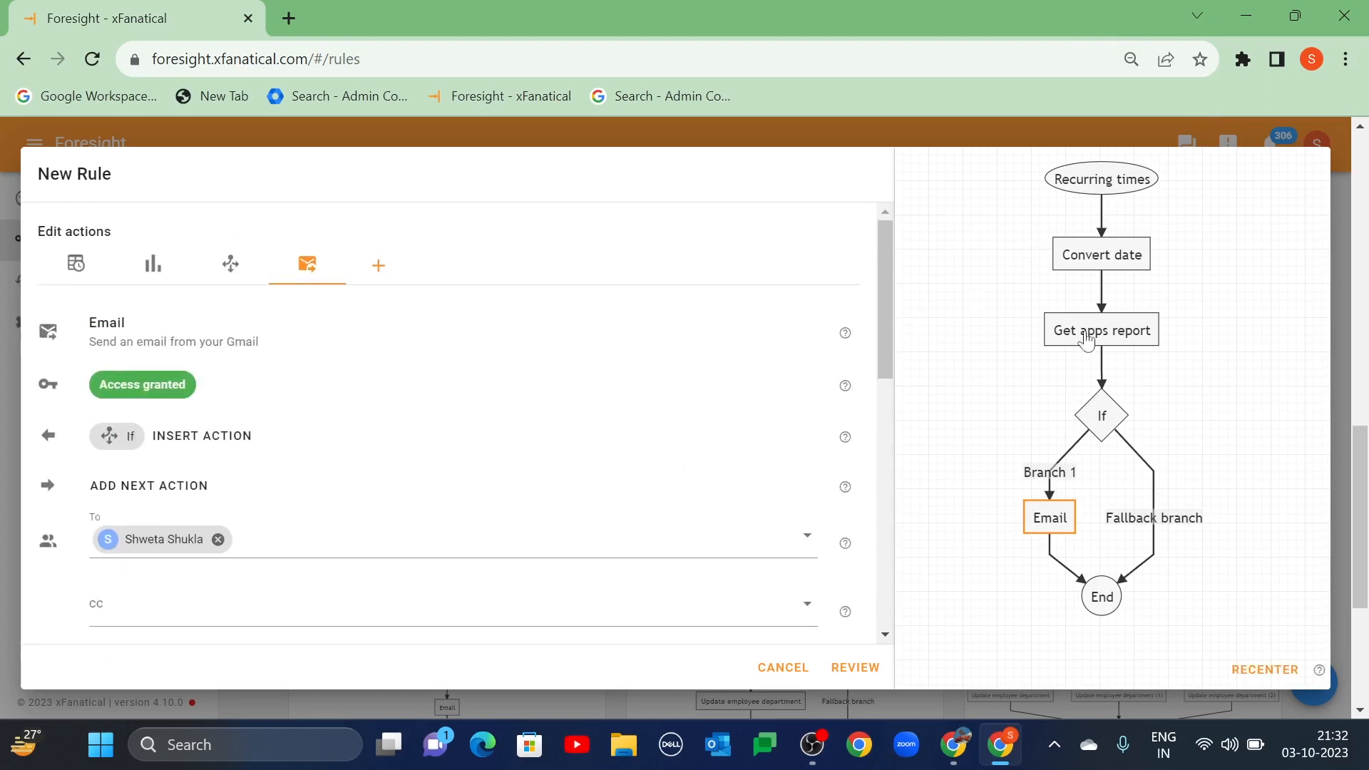
{"action": "left_click", "coordinate": [1103, 433]}
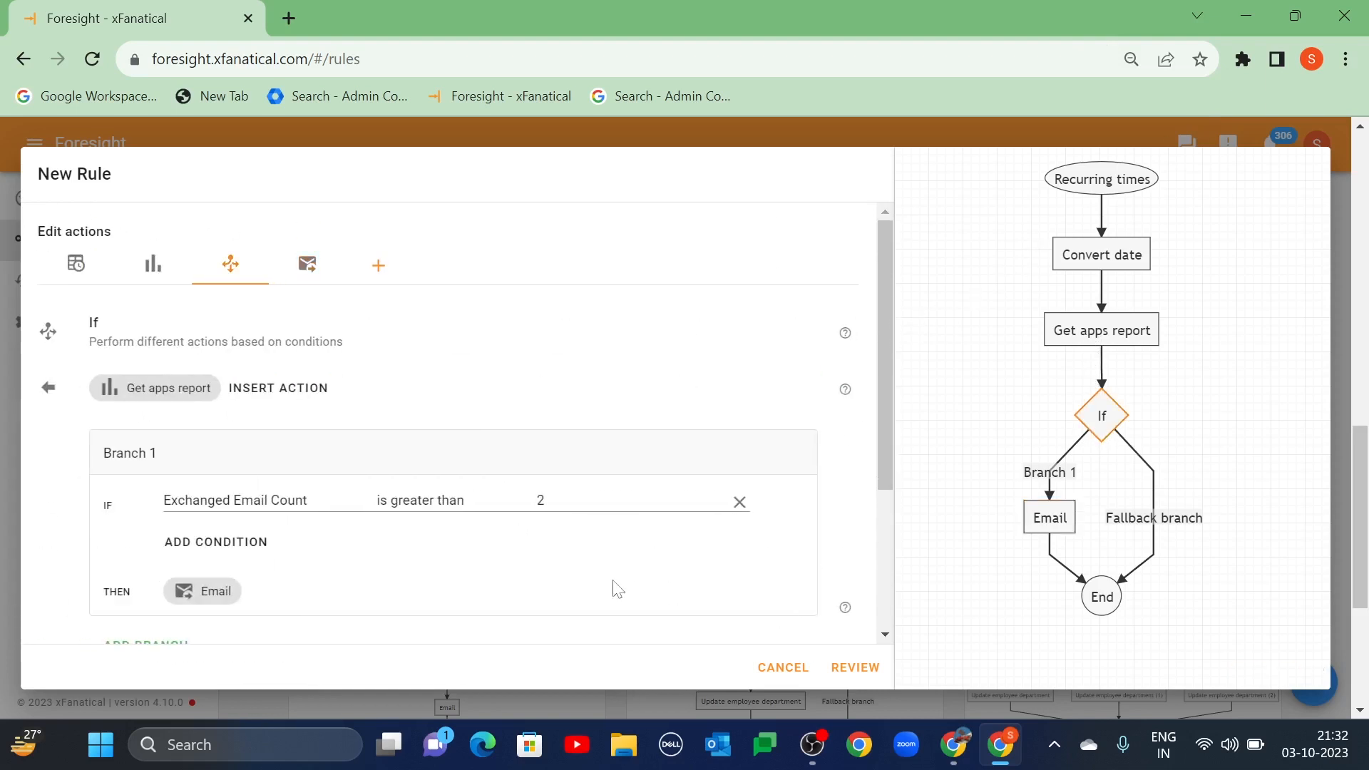
{"action": "scroll", "coordinate": [459, 525], "scroll_direction": "down", "scroll_amount": 3}
{"action": "left_click", "coordinate": [112, 442]}
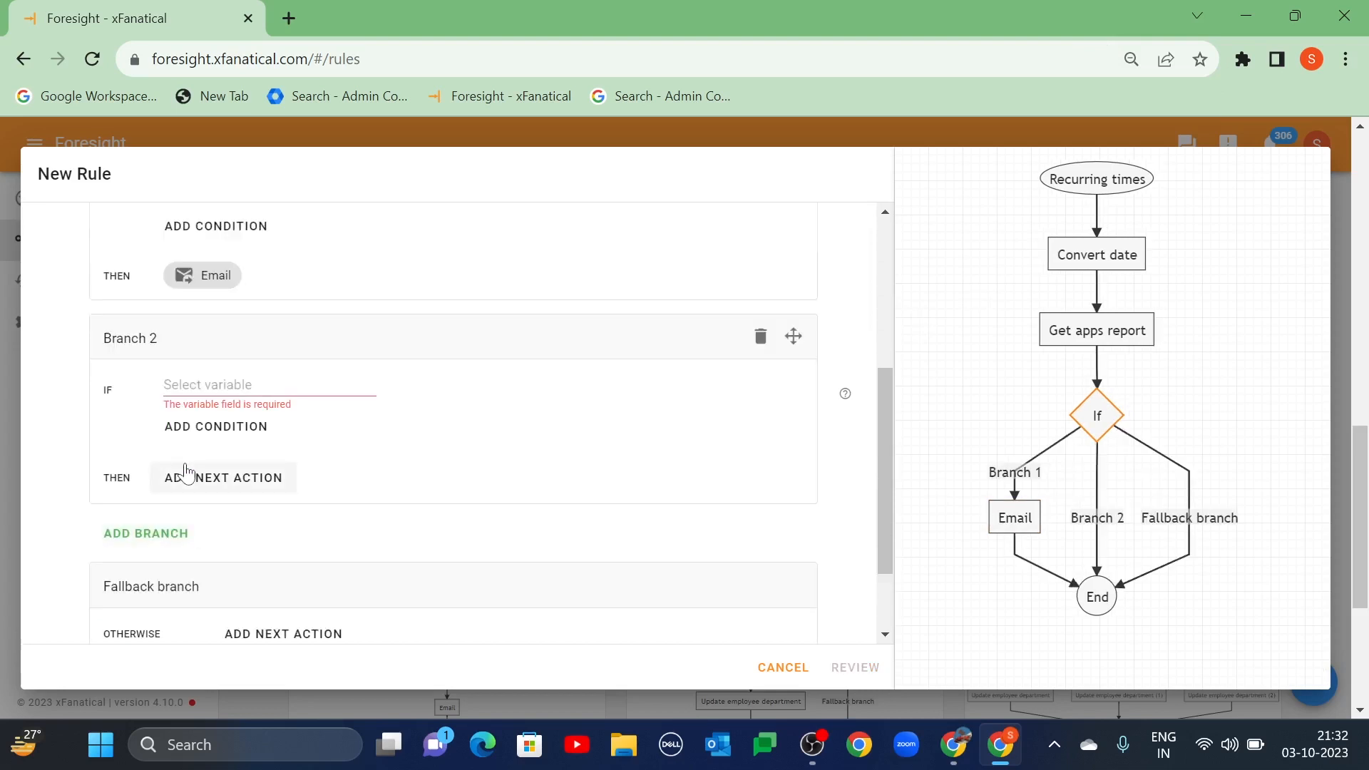
Step: Set the Branch 2 condition to Drive Storage Used is greater than 100
{"action": "left_click", "coordinate": [234, 389]}
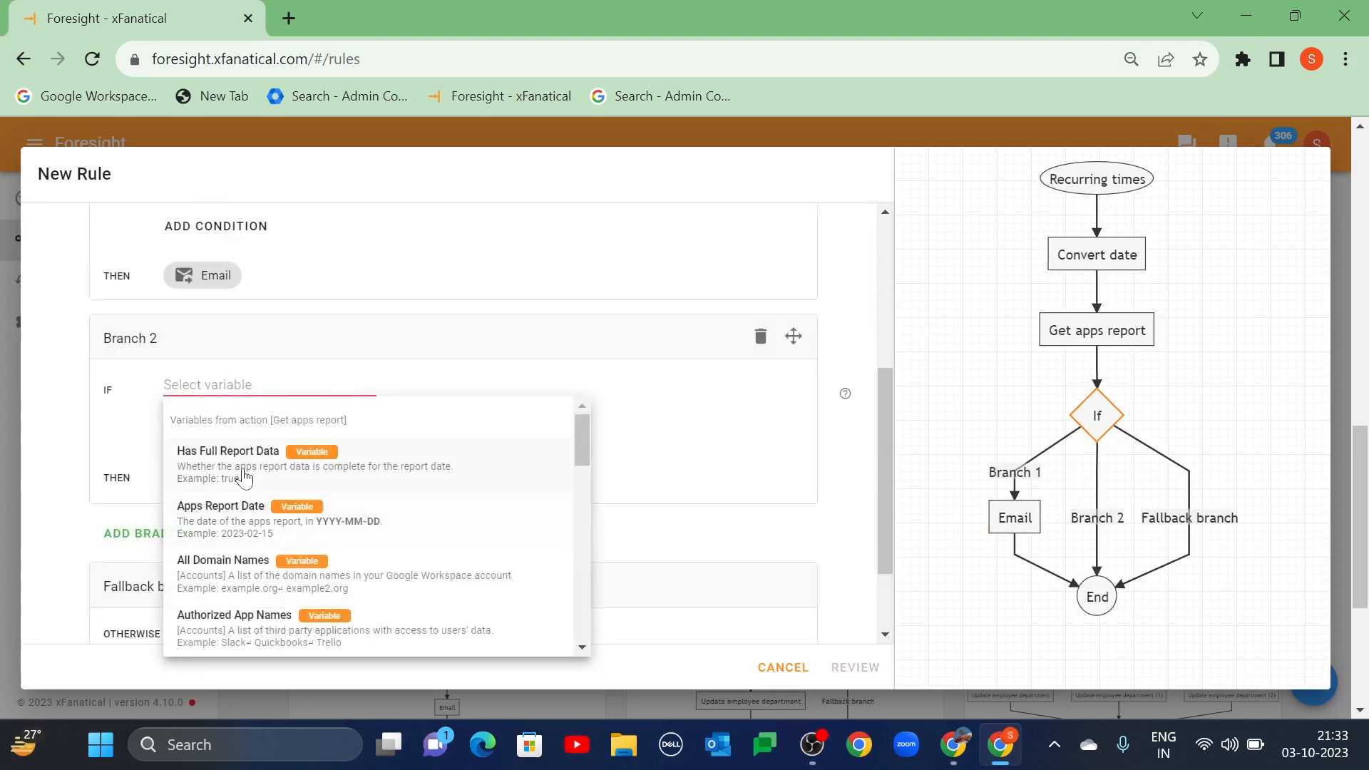
{"action": "key", "text": "ctrl+f"}
{"action": "type", "text": "Drive"}
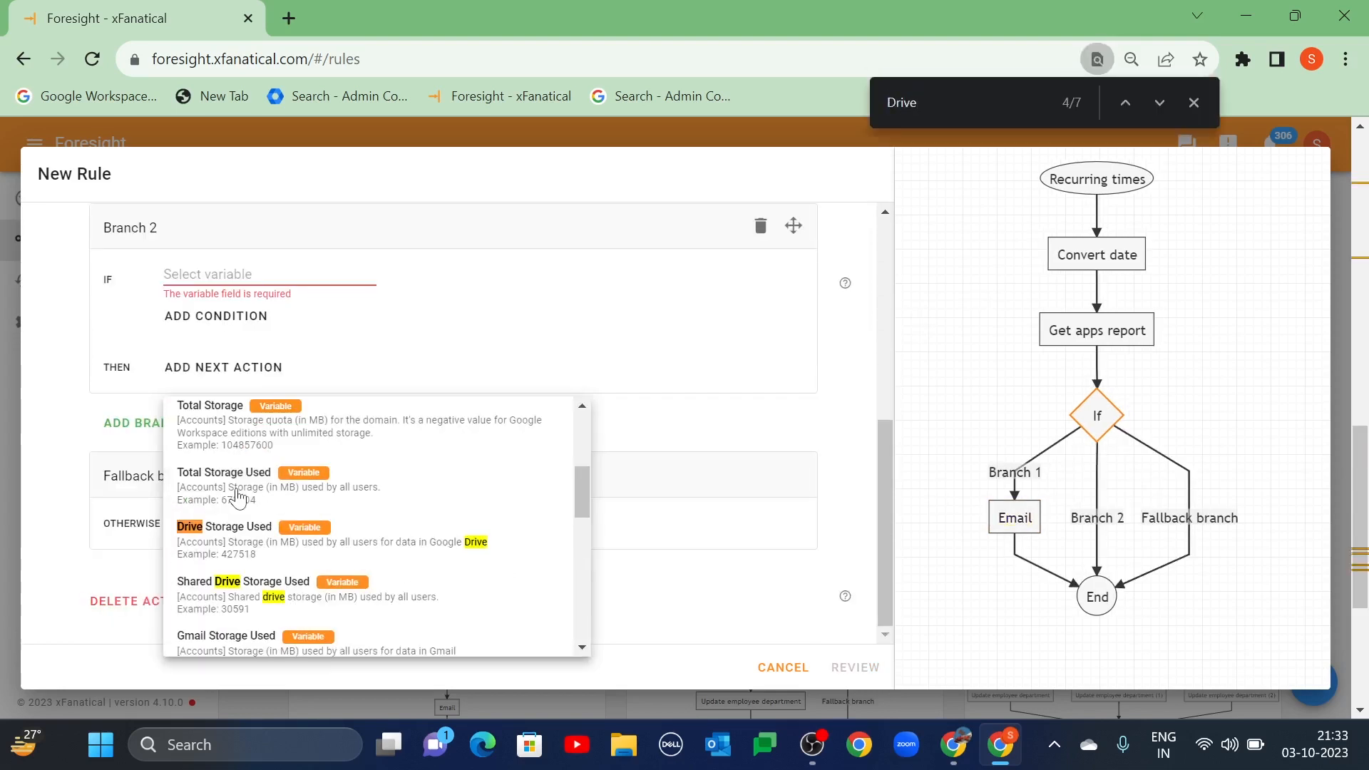
{"action": "left_click", "coordinate": [226, 544]}
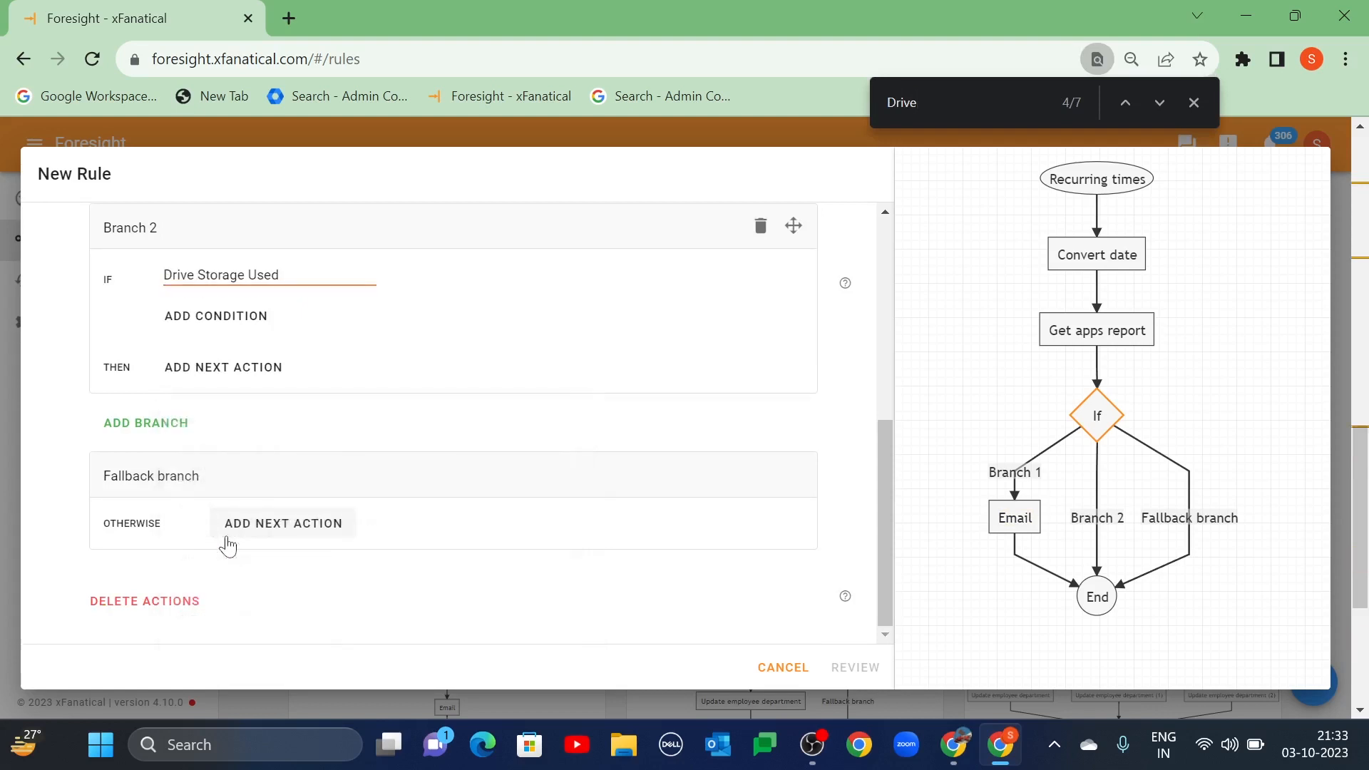
{"action": "scroll", "coordinate": [184, 485], "scroll_direction": "up", "scroll_amount": 2}
{"action": "left_click", "coordinate": [388, 389]}
{"action": "left_click", "coordinate": [426, 485]}
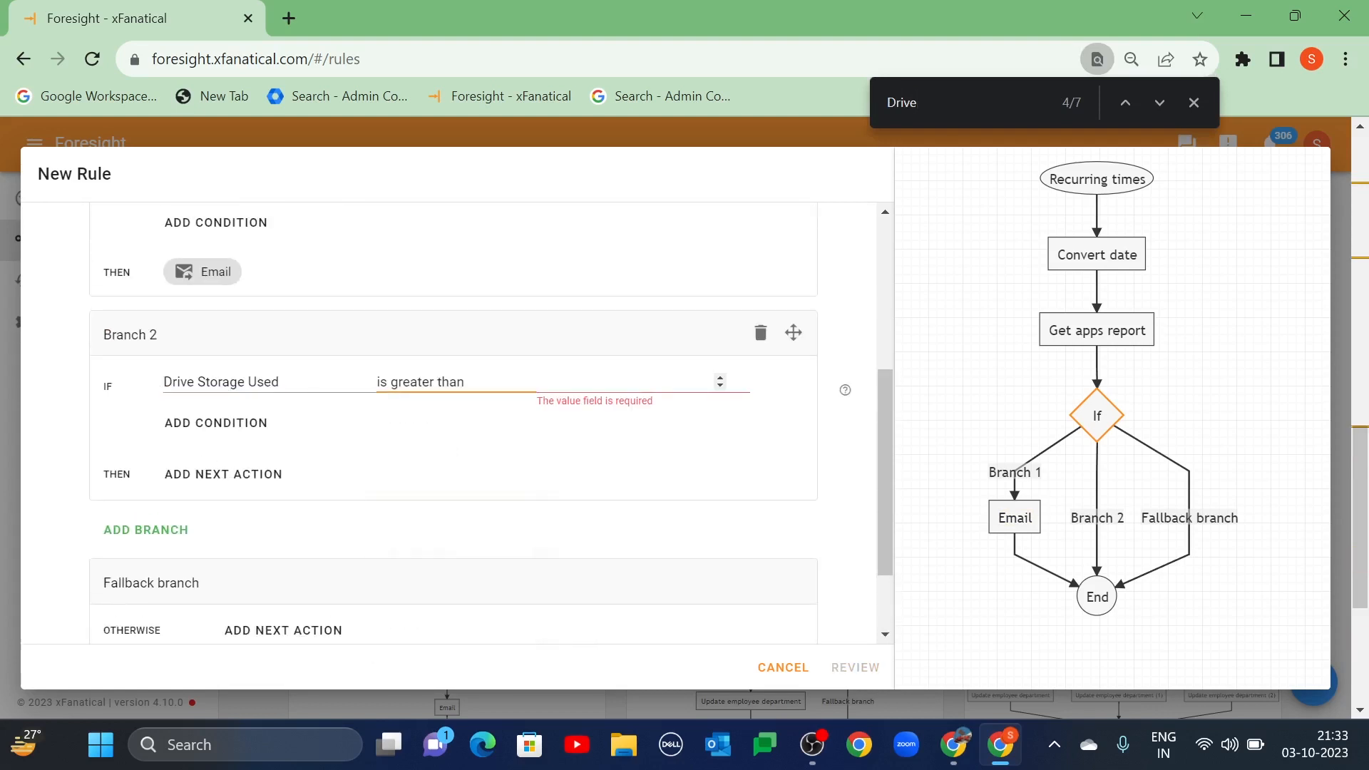
{"action": "left_click", "coordinate": [586, 382]}
{"action": "type", "text": "100"}
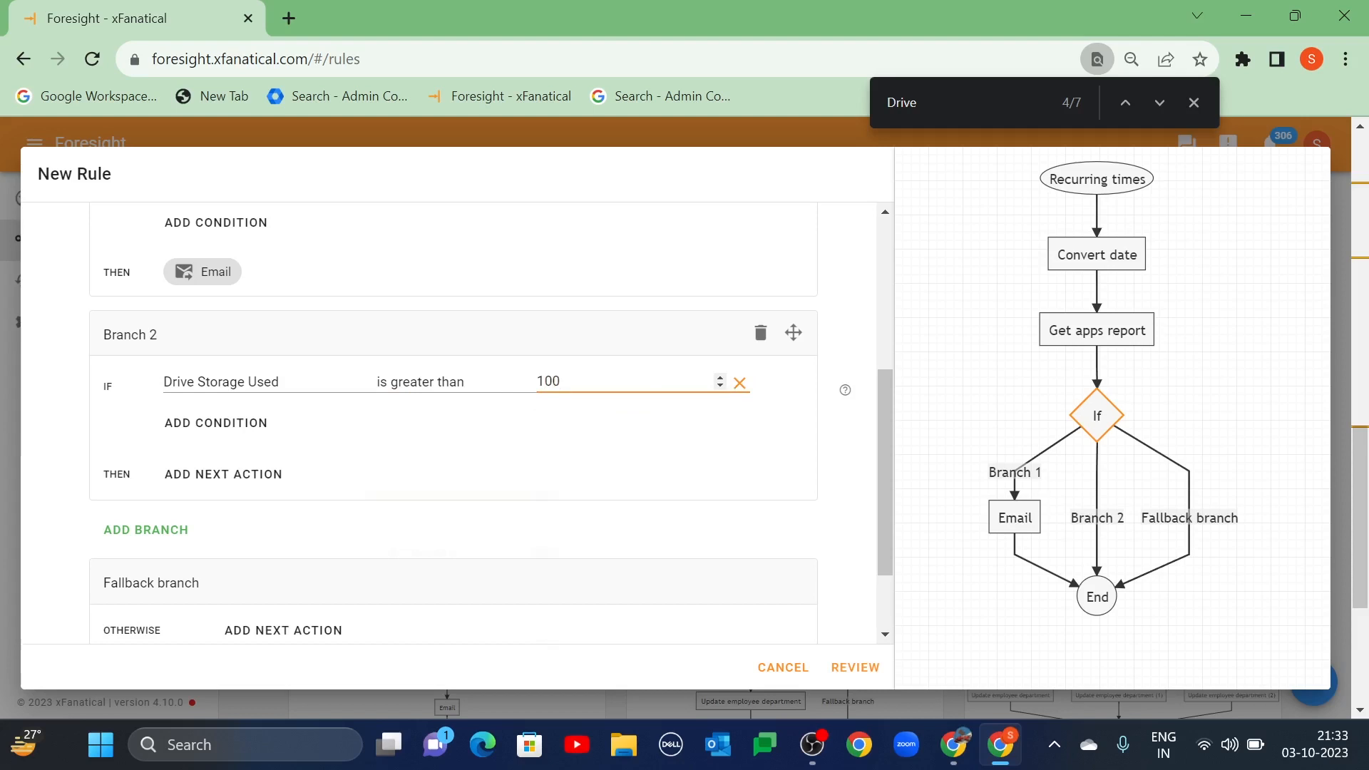
Step: Add an Email action as the next action of Branch 2, under the Drive Storage Used condition
{"action": "left_click", "coordinate": [257, 469]}
{"action": "scroll", "coordinate": [647, 324], "scroll_direction": "up", "scroll_amount": 4}
{"action": "left_click", "coordinate": [723, 294]}
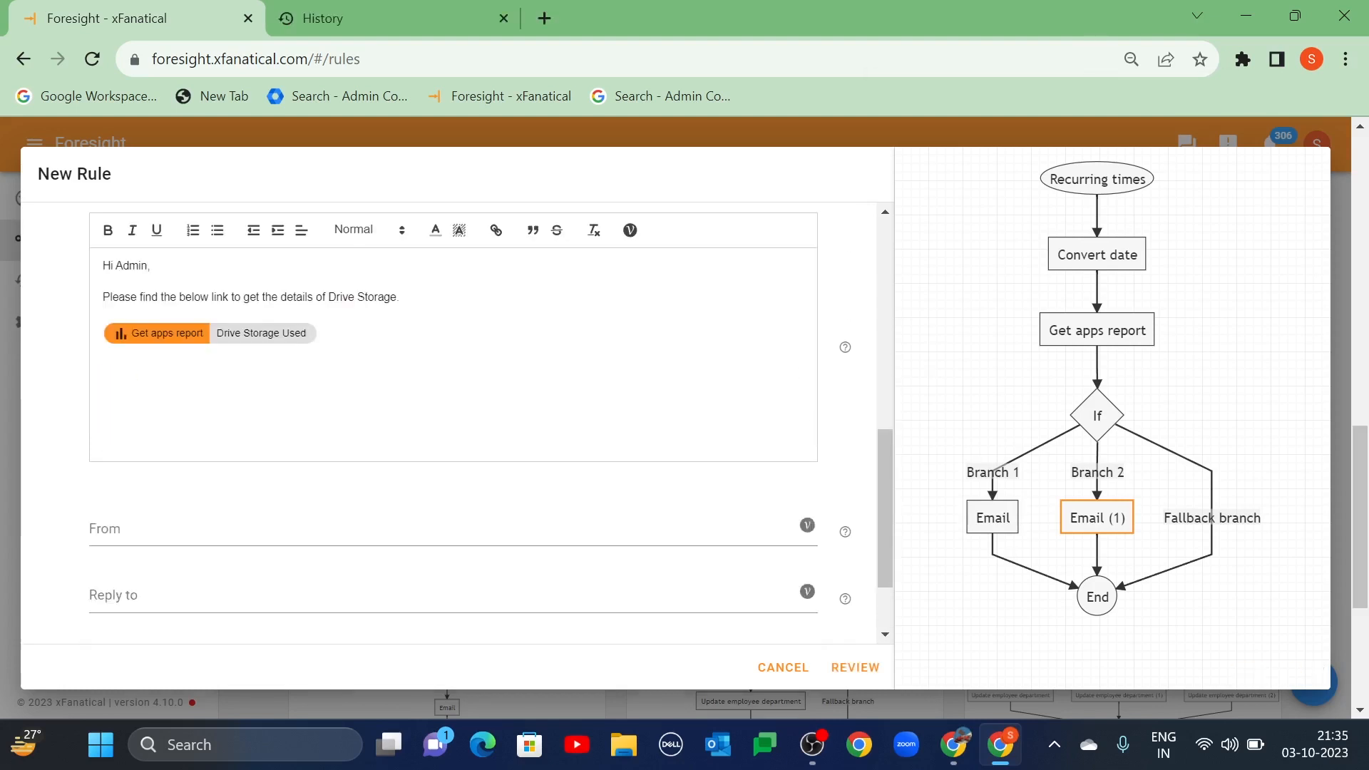
{"action": "scroll", "coordinate": [453, 422], "scroll_direction": "down", "scroll_amount": 1}
{"action": "scroll", "coordinate": [697, 473], "scroll_direction": "up", "scroll_amount": 10}
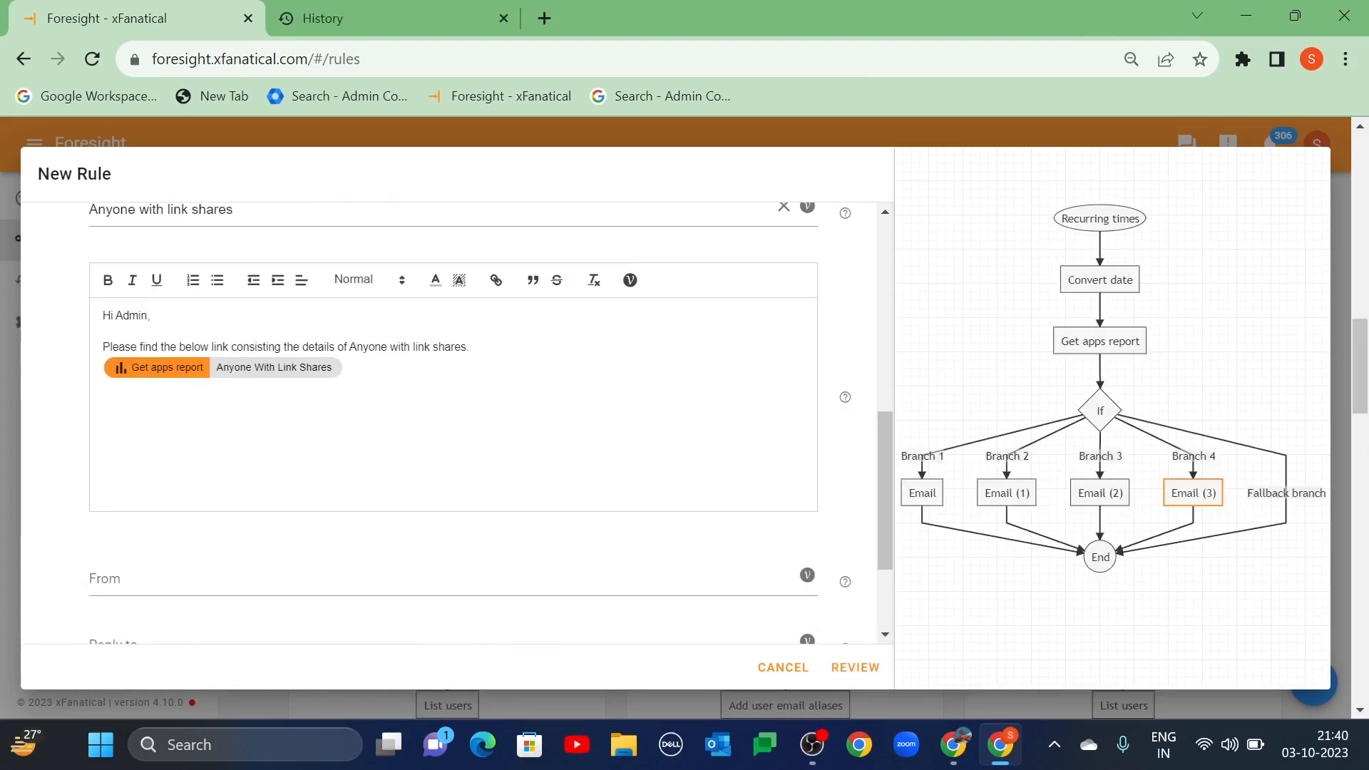
Step: Insert a blank line above the Anyone With Link Shares variable in the Branch 4 email body and proceed to the rule review
{"action": "key", "text": "Return"}
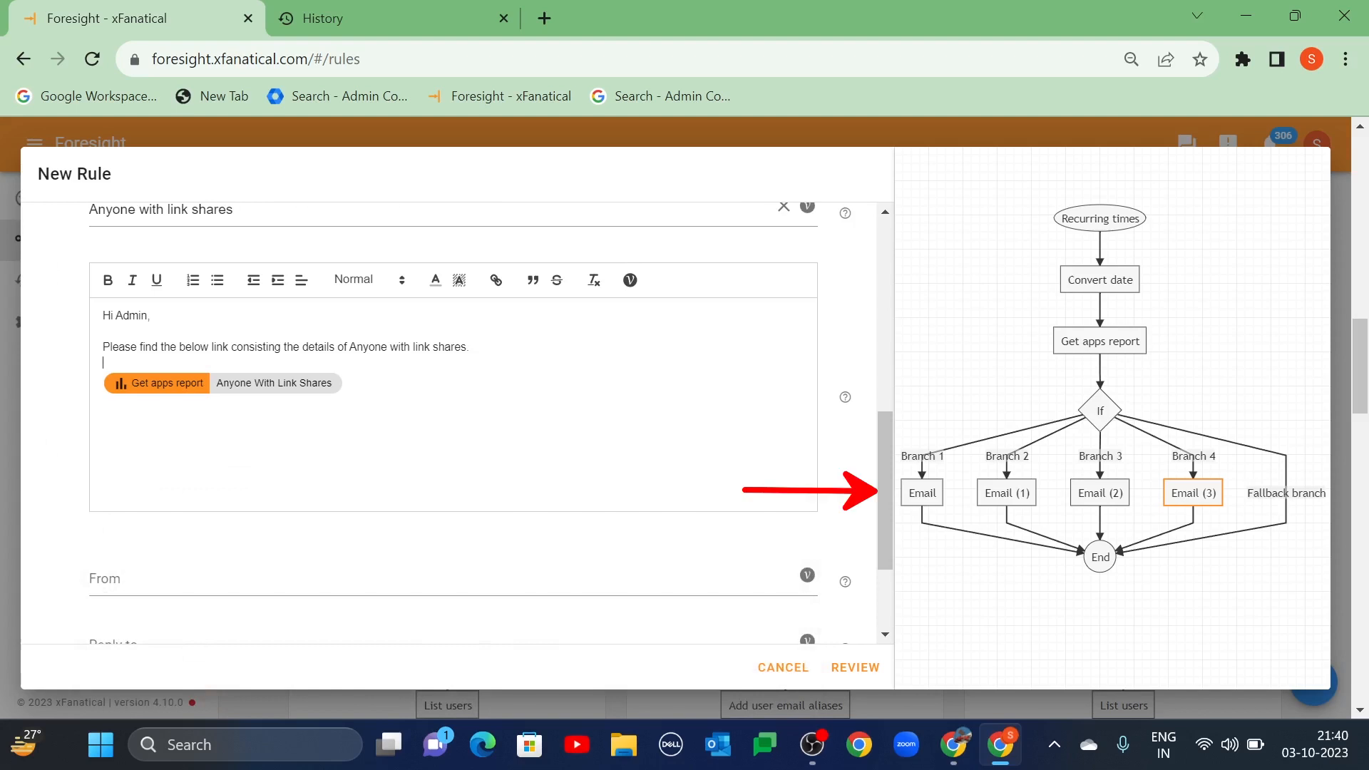
{"action": "left_click", "coordinate": [848, 659]}
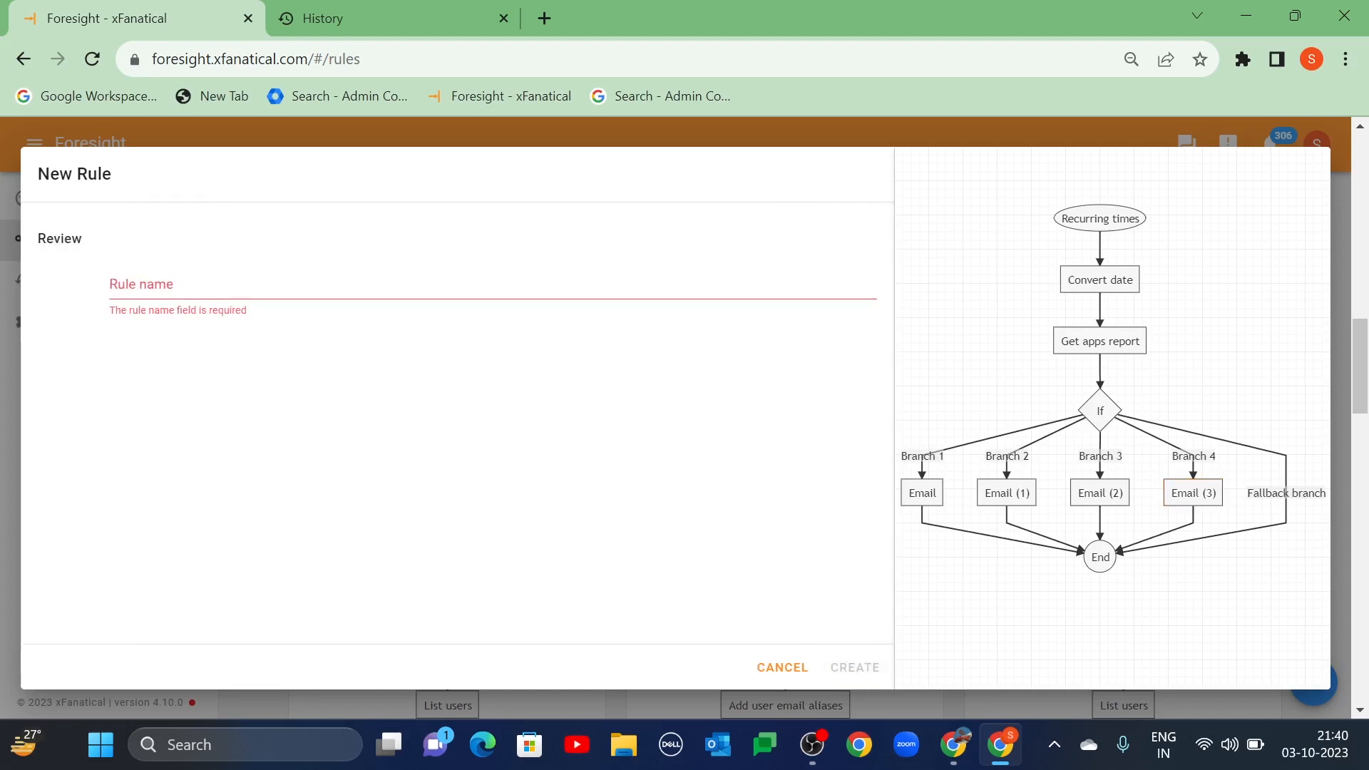
Step: Name the rule "Apps Reports and Alerts in Google Workspace" and create it
{"action": "key", "text": "Tab"}
{"action": "type", "text": "Apps Reports and Alerts in Google Workspace"}
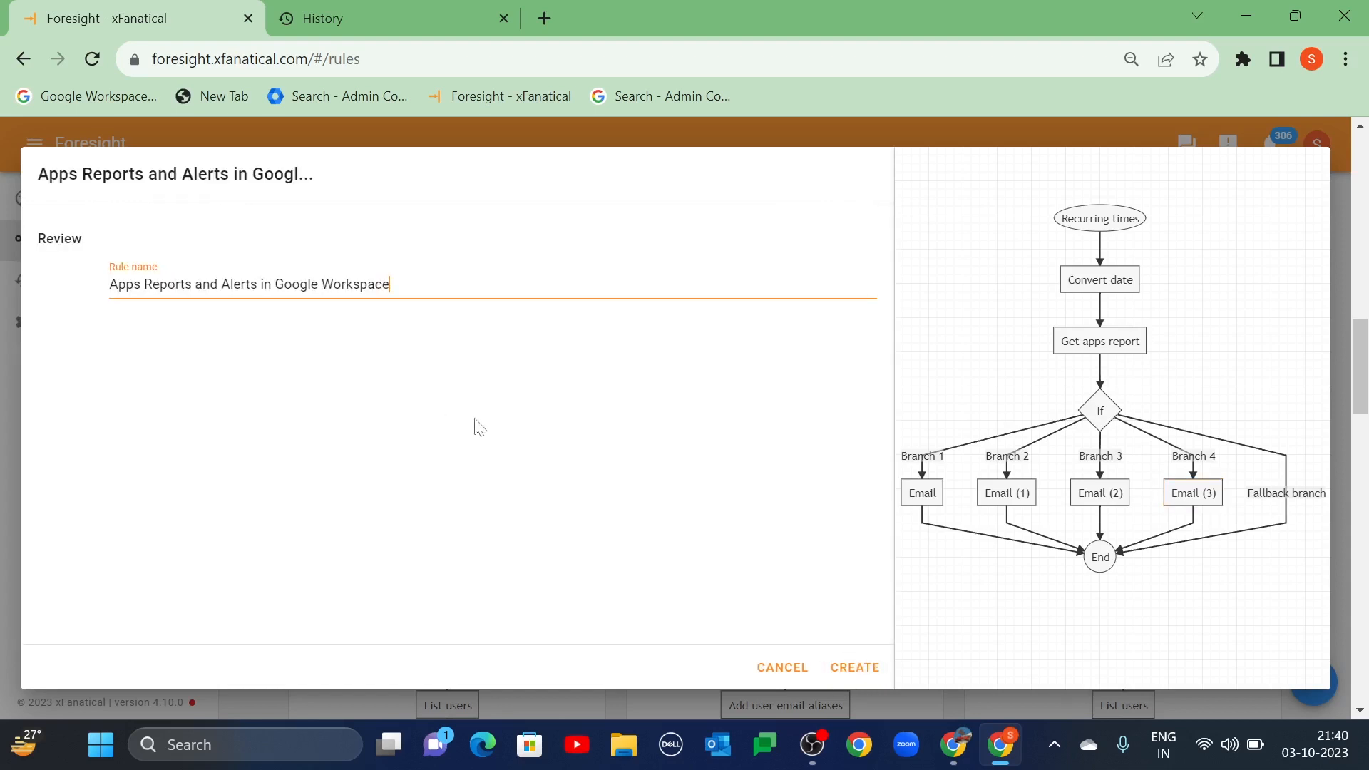
{"action": "left_click", "coordinate": [855, 667]}
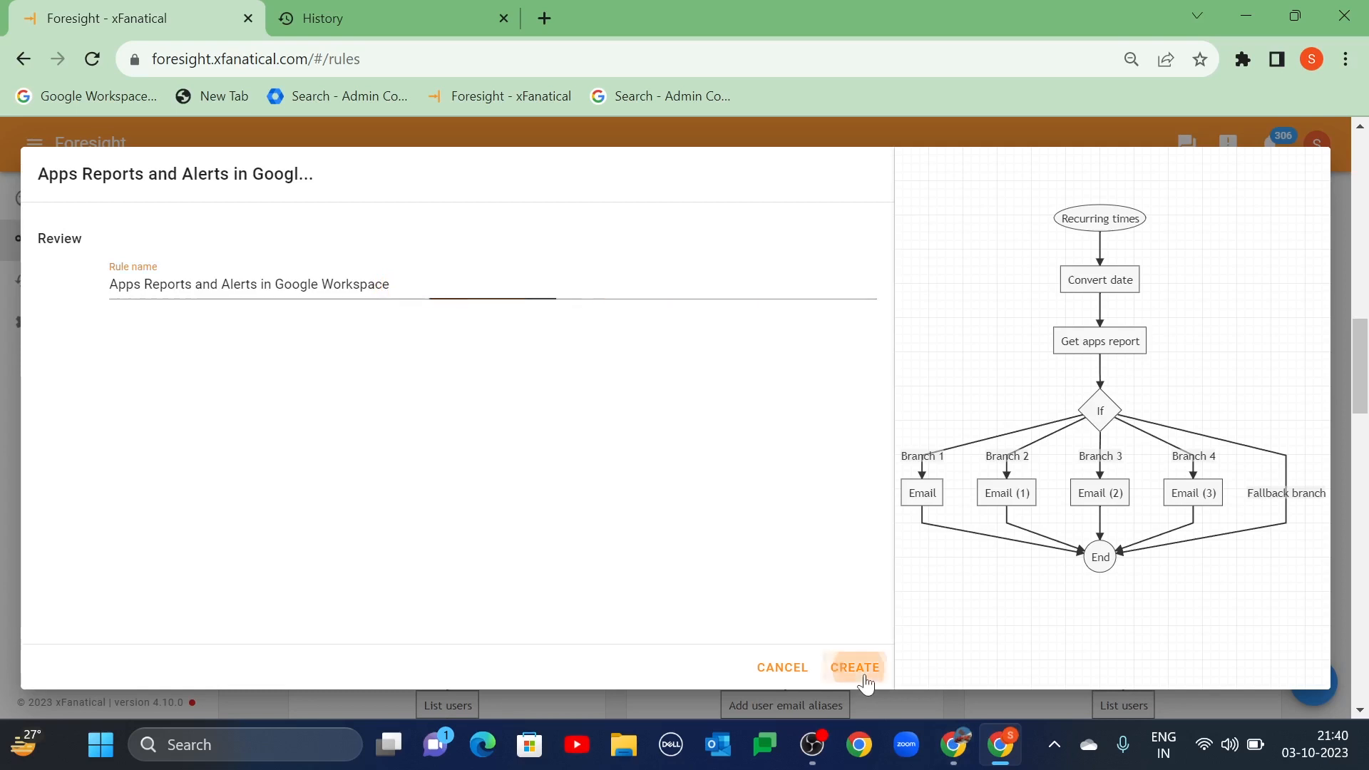